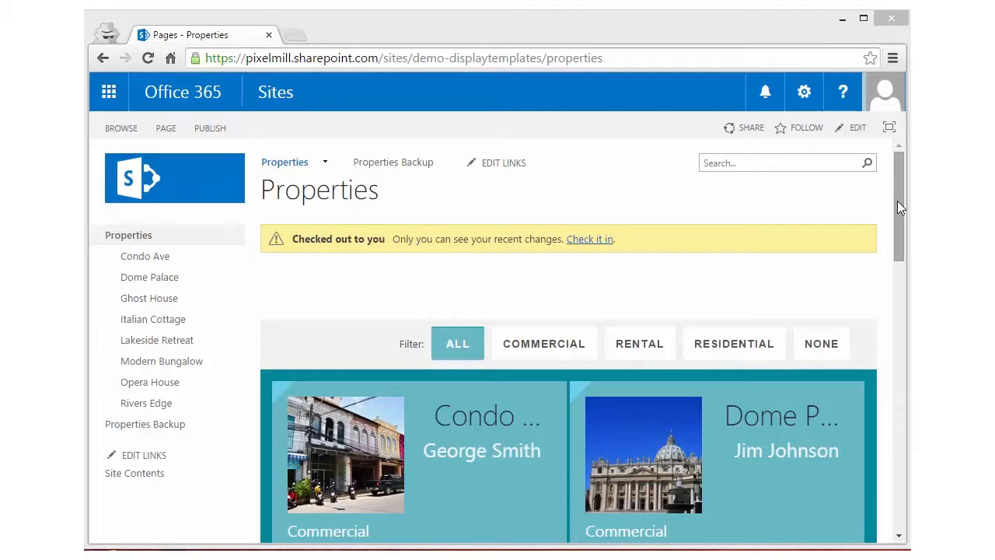
# Step: Review the search results and their preview cards at the end of the Properties page
pyautogui.moveTo(897, 200); pyautogui.dragTo(902, 471)
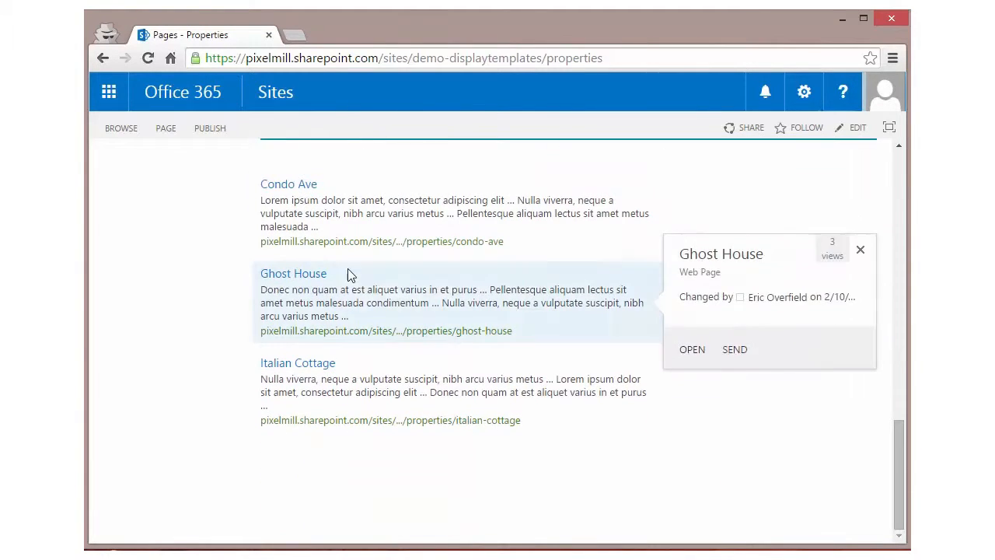
pyautogui.moveTo(330, 196)
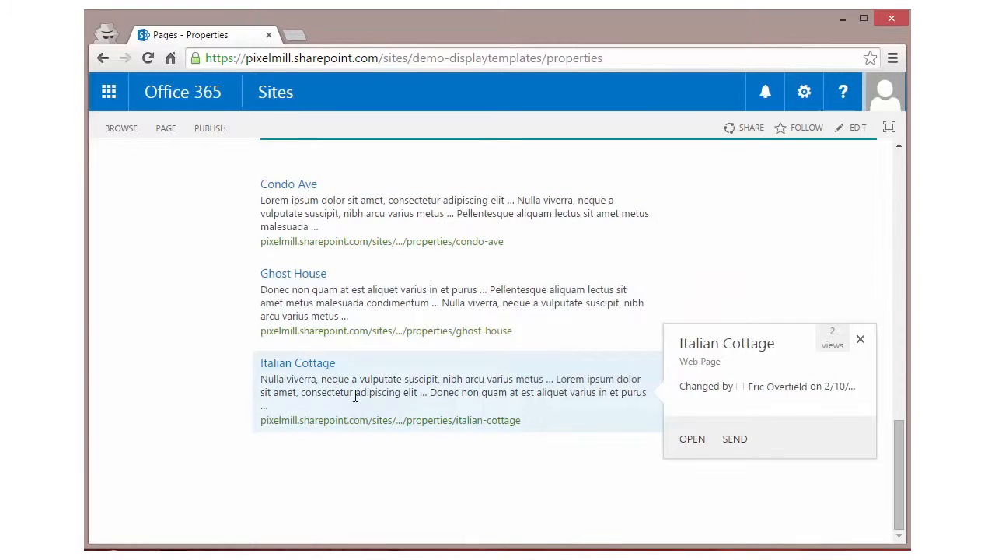
pyautogui.moveTo(895, 458); pyautogui.dragTo(898, 189)
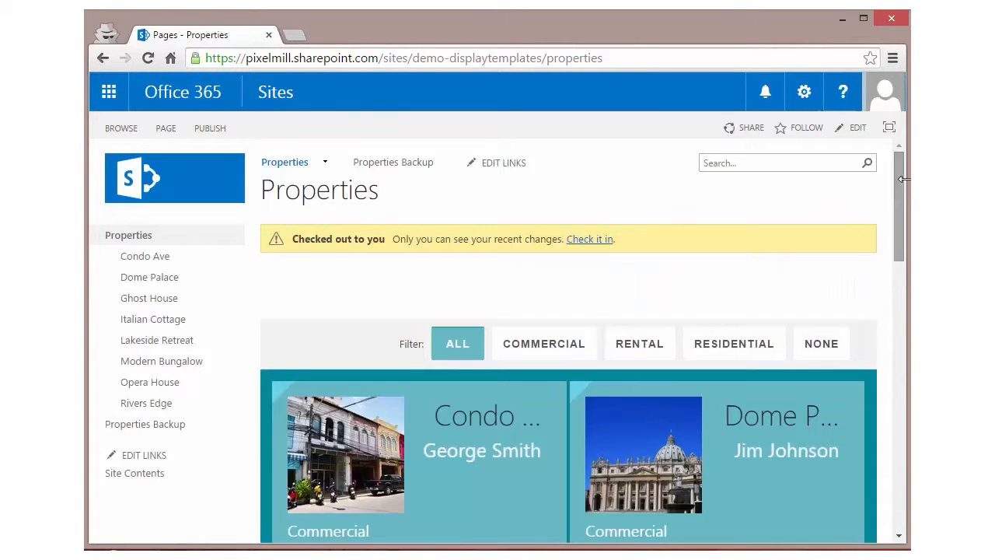
# Step: Edit the Properties page, examine the path and ContentTypeId filters in the search results web part's query, and close both without changes
pyautogui.click(853, 134)
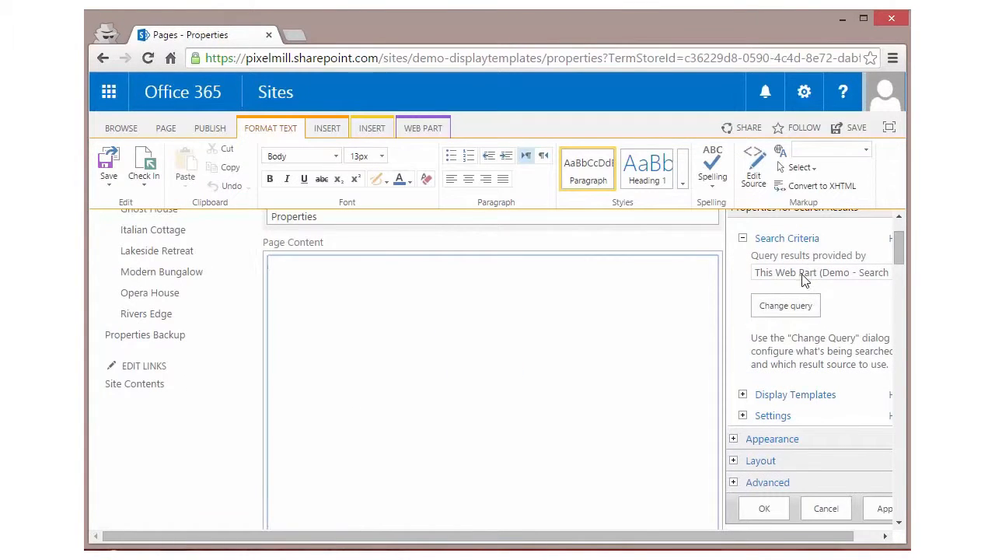
pyautogui.click(795, 305)
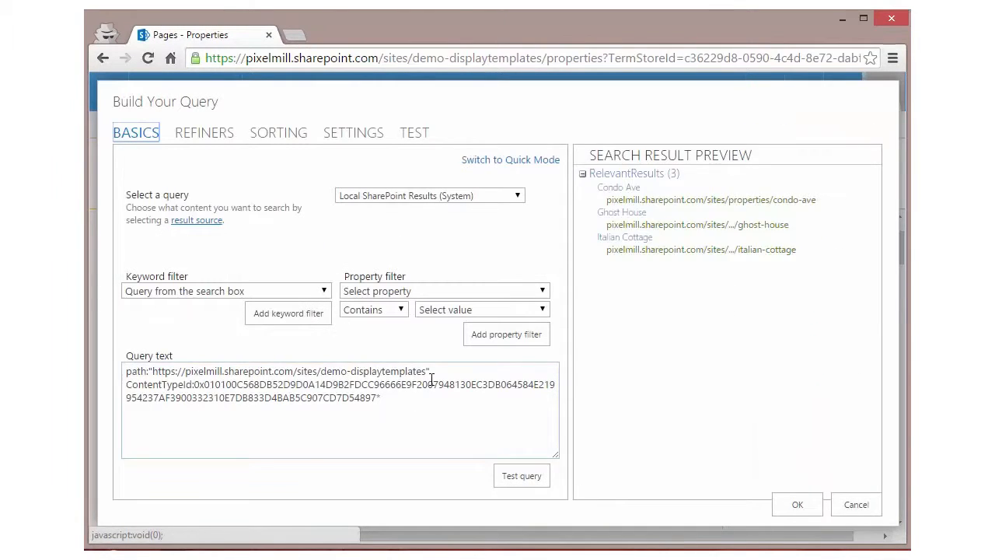
pyautogui.moveTo(431, 379); pyautogui.dragTo(115, 355)
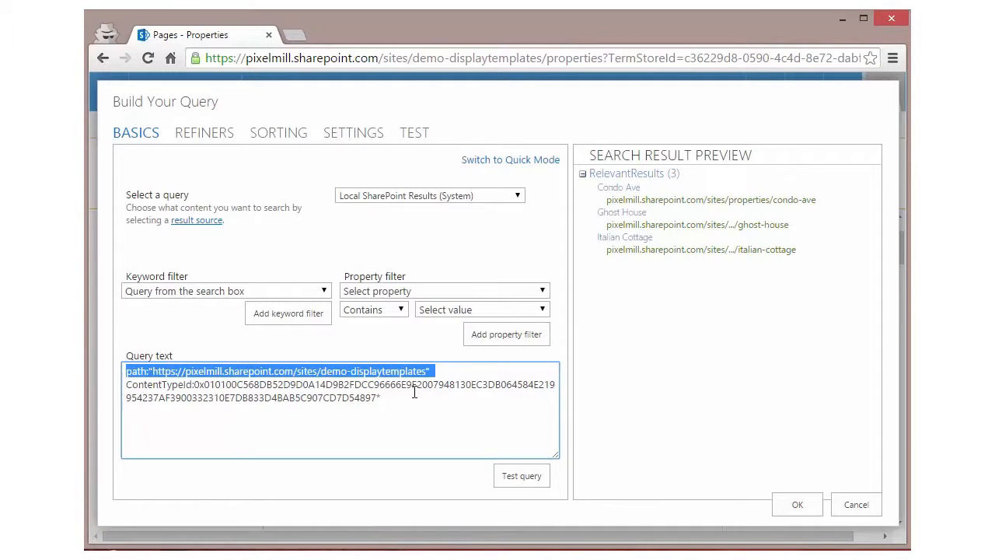
pyautogui.moveTo(414, 392); pyautogui.dragTo(116, 382)
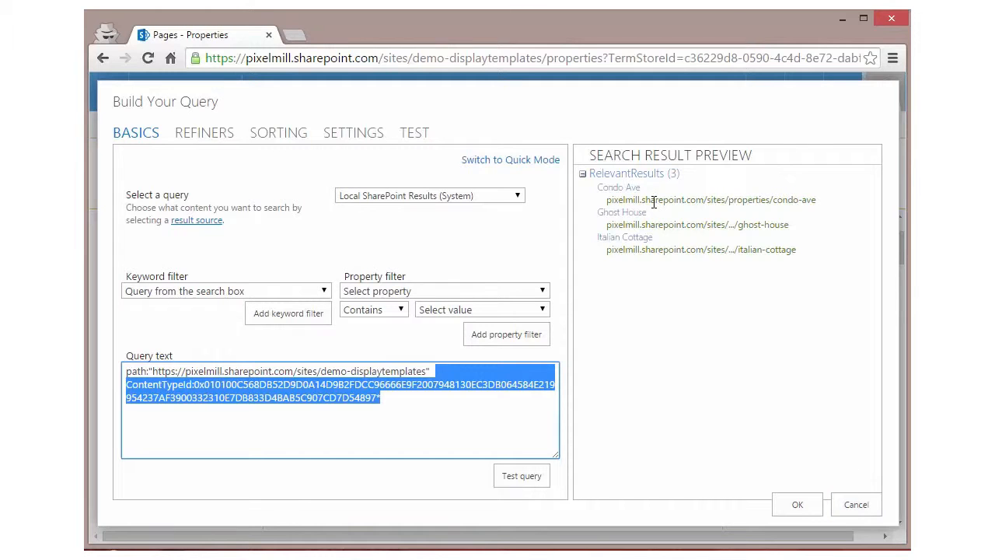
pyautogui.click(856, 504)
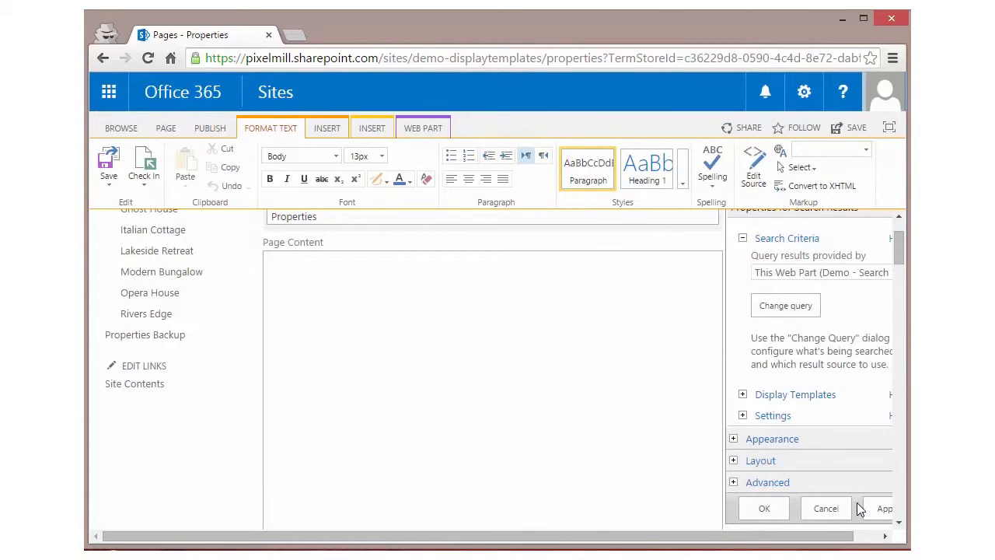
pyautogui.click(768, 509)
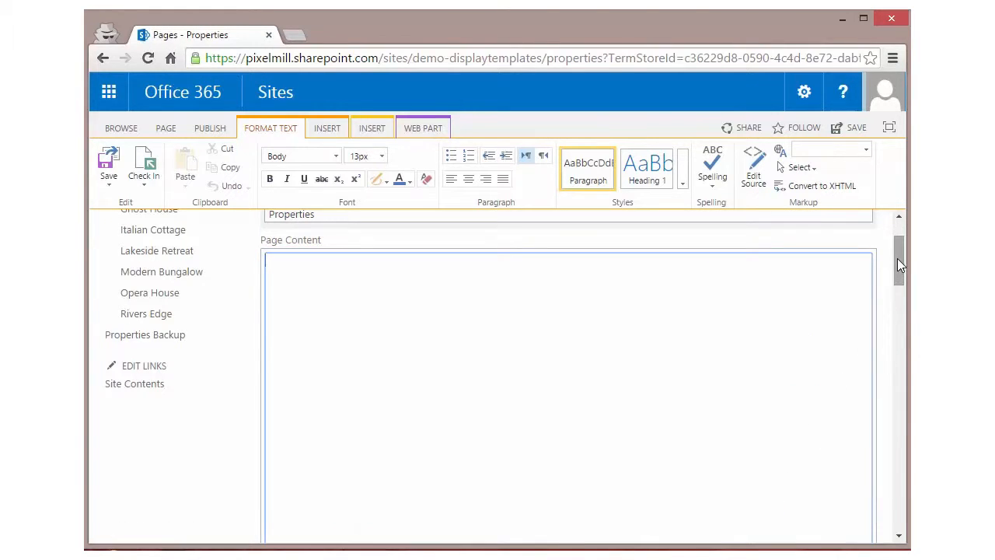
# Step: Export the "Demo - Search Results - Duplicates" web part and open the downloaded .webpart file in Sublime Text
pyautogui.moveTo(898, 259); pyautogui.dragTo(893, 451)
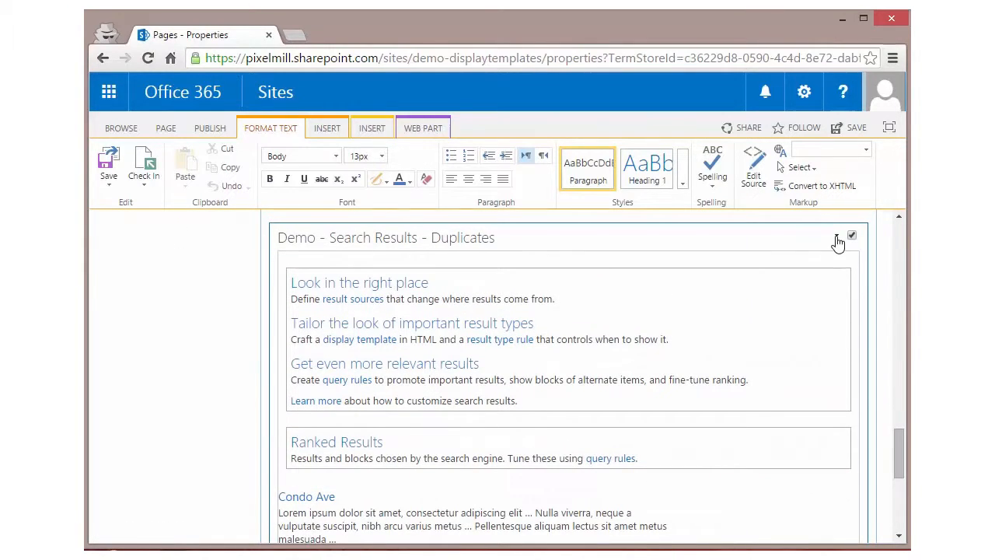
pyautogui.click(837, 236)
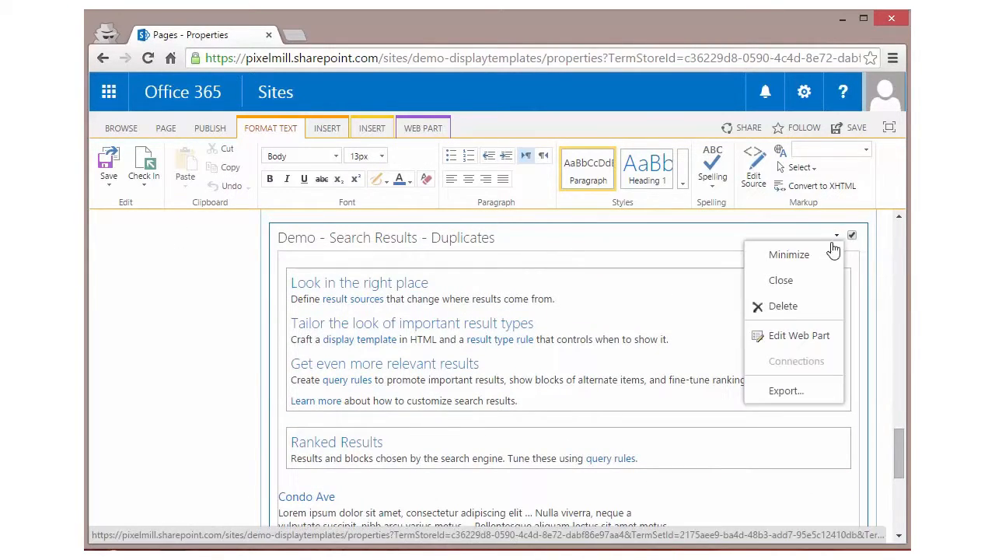
pyautogui.click(783, 391)
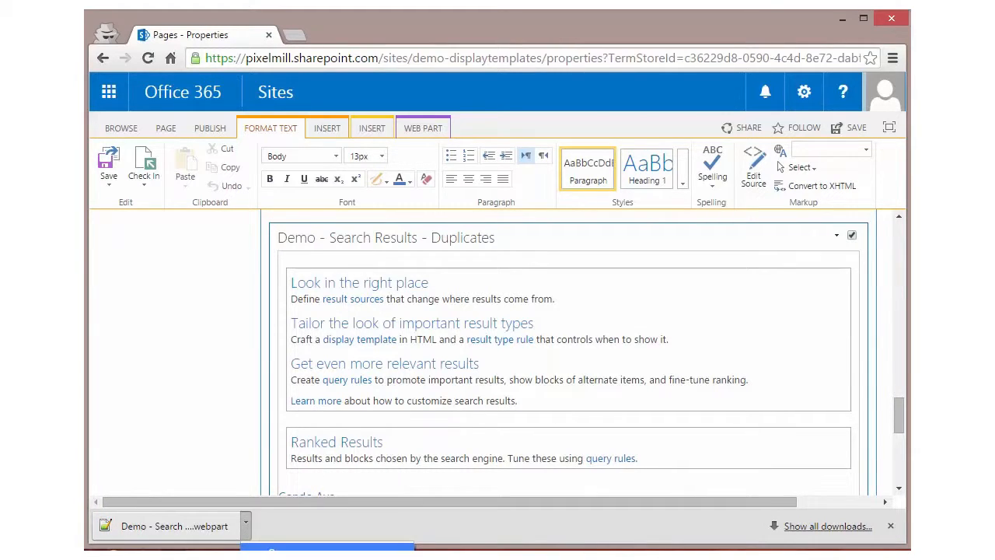
pyautogui.click(274, 549)
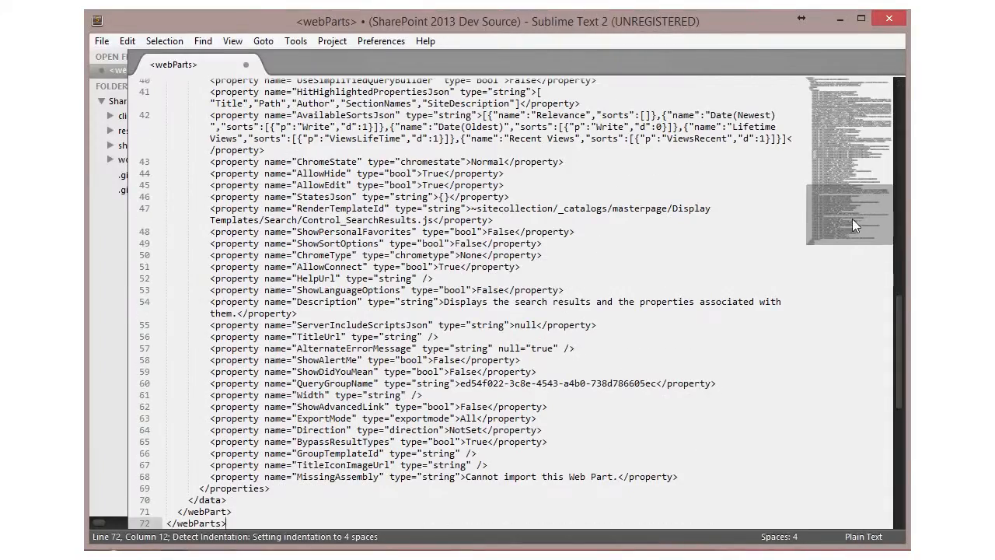
# Step: Search the web part file from its beginning for "trimd" and select the TrimDuplicates setting
pyautogui.click(853, 103)
pyautogui.click(389, 117)
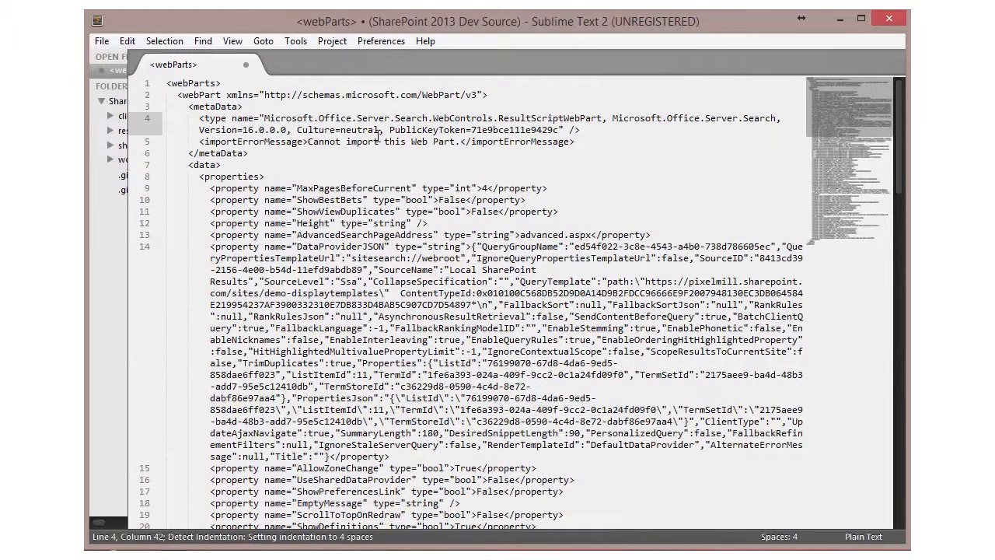
pyautogui.hotkey('ctrl', 'f')
pyautogui.write('trimd')
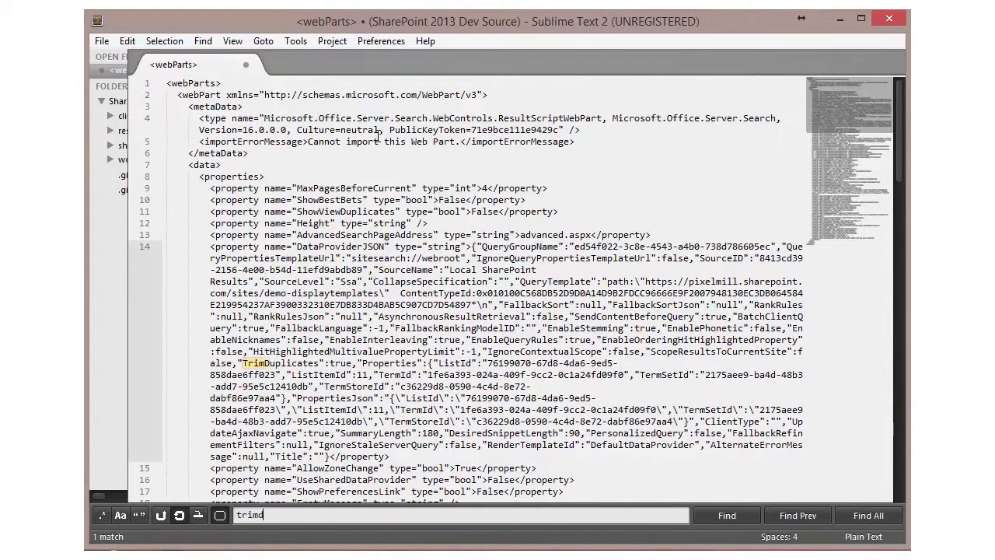
pyautogui.write('r')
pyautogui.click(283, 367)
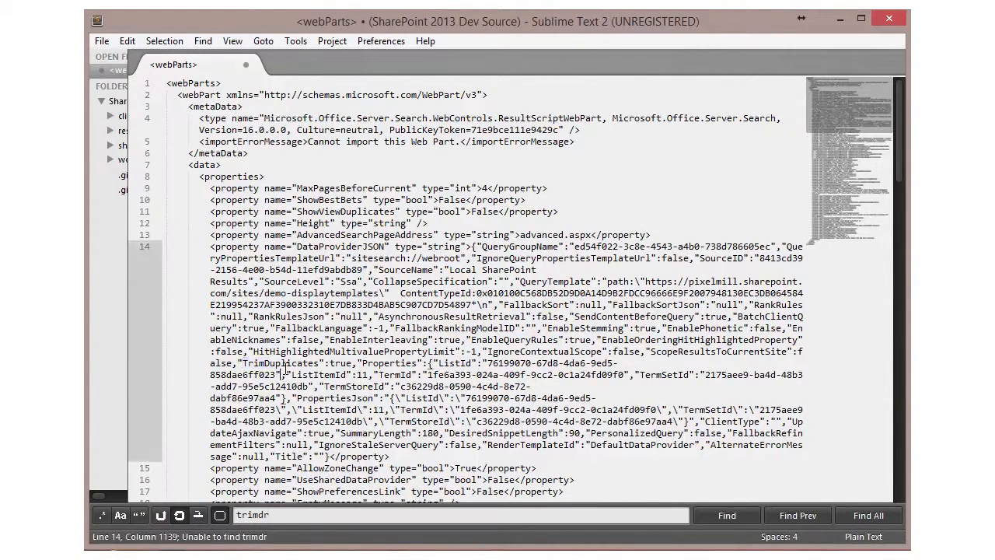
pyautogui.moveTo(358, 364); pyautogui.dragTo(244, 364)
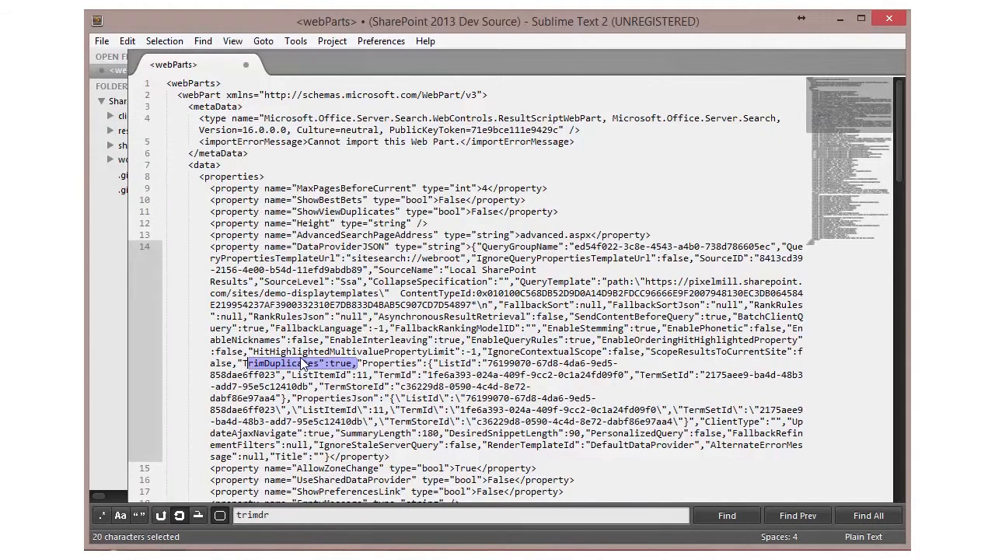
# Step: Enlarge the editor text and set TrimDuplicates to false in the DataProviderJSON property
pyautogui.hotkey('ctrl', '=')
pyautogui.doubleClick(391, 220)
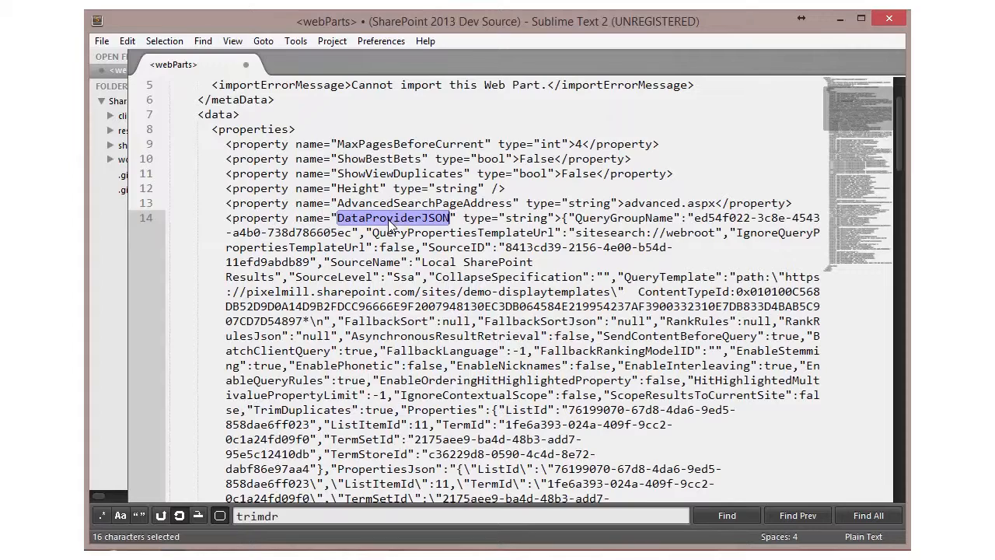
pyautogui.scroll(2, 391, 223)
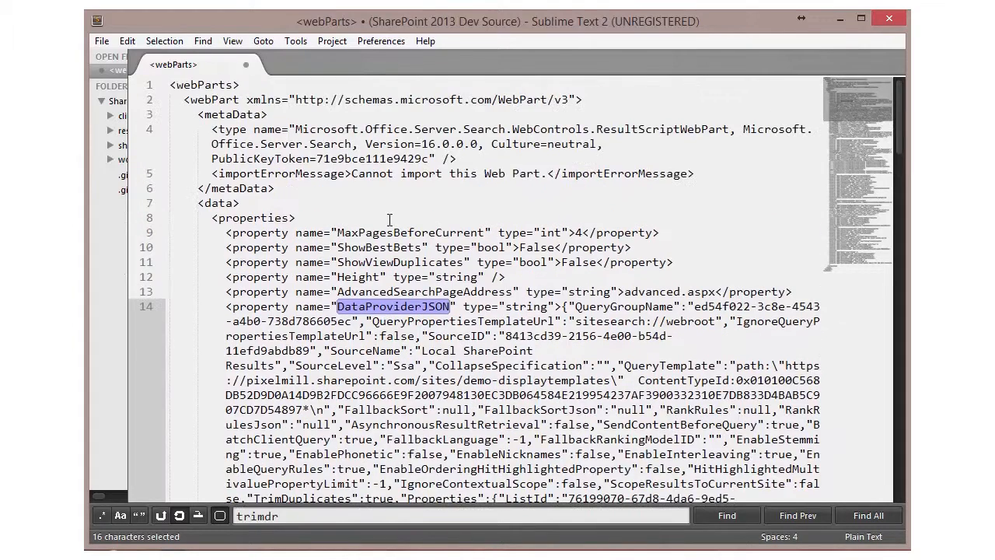
pyautogui.scroll(-5, 390, 220)
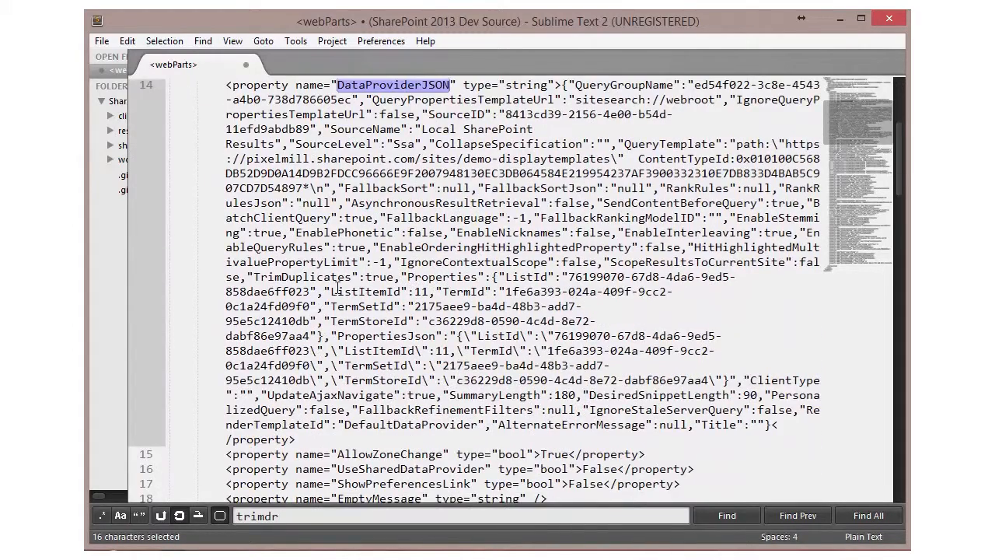
pyautogui.scroll(1, 337, 288)
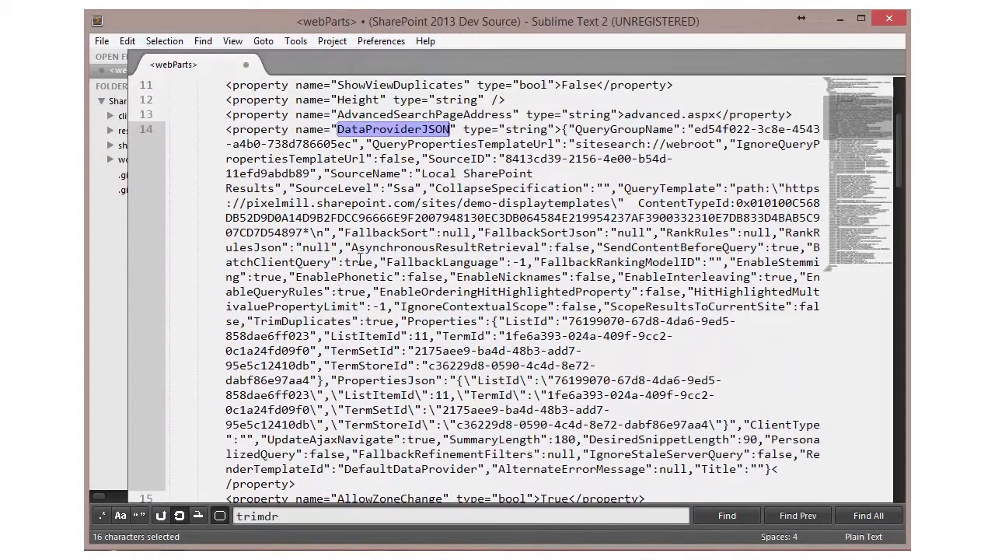
pyautogui.press('BackSpace')
pyautogui.press('BackSpace')
pyautogui.write('s')
pyautogui.doubleClick(379, 321)
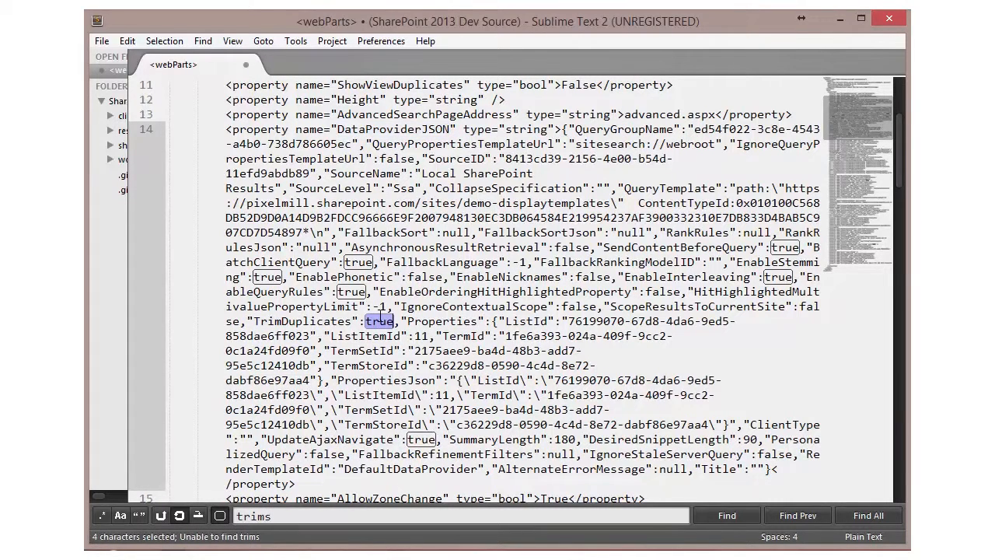
pyautogui.write('false')
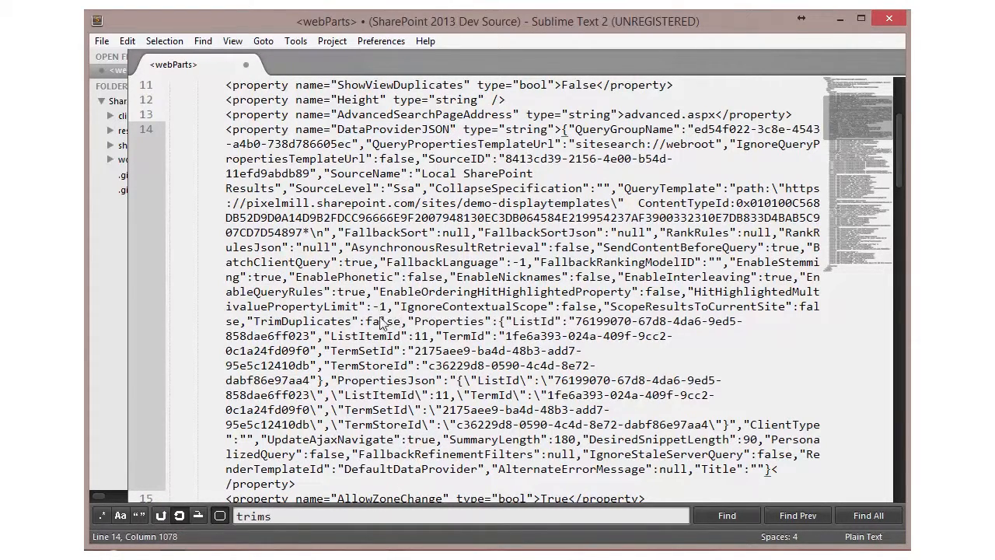
# Step: Find the web part's Title property and shorten its value to "Demo - Search Results"
pyautogui.hotkey('ctrl', 'f')
pyautogui.write('title')
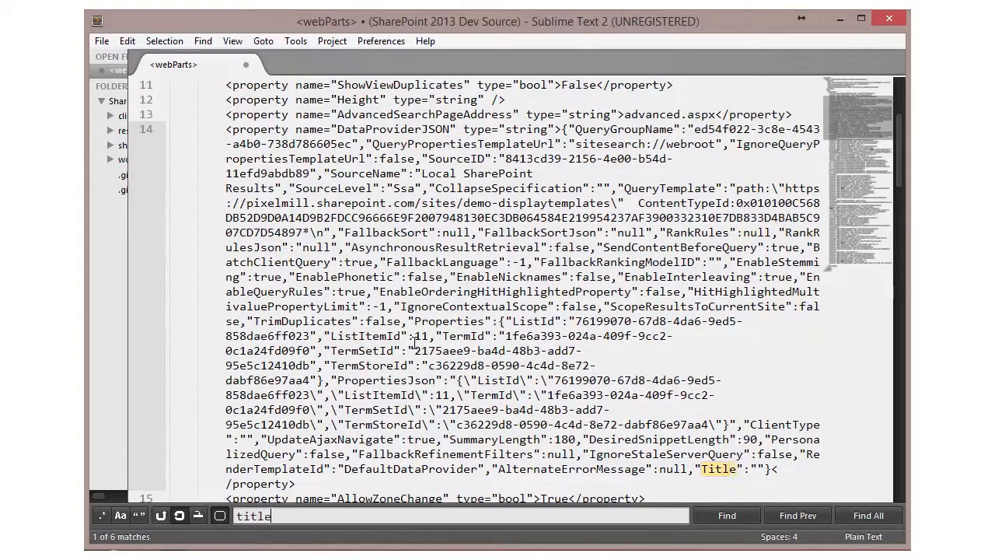
pyautogui.press('Return')
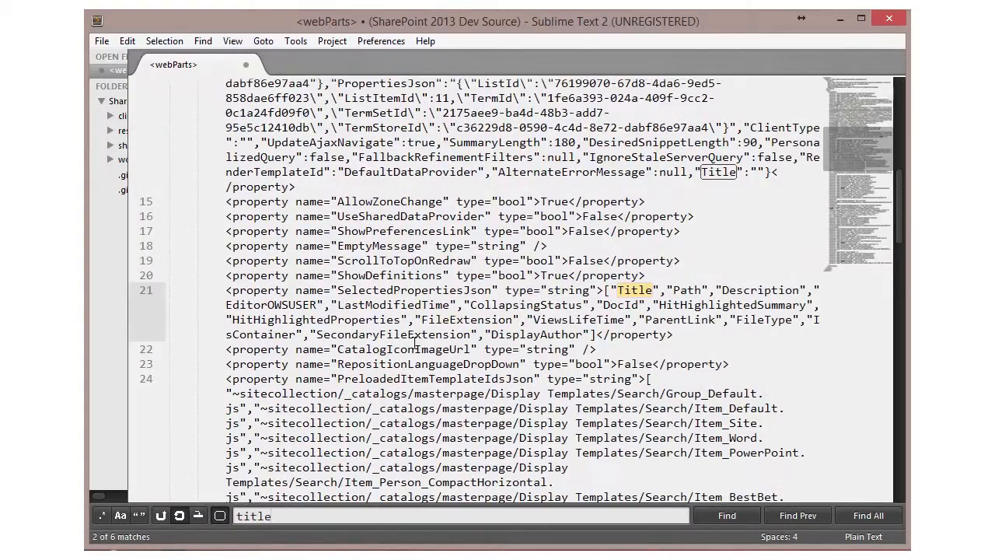
pyautogui.press('Return')
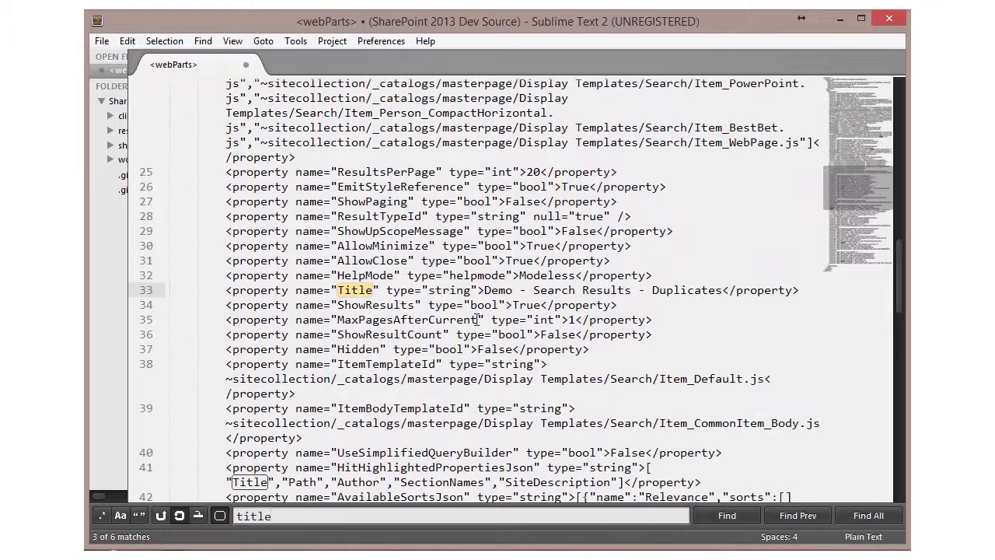
pyautogui.moveTo(485, 290); pyautogui.dragTo(723, 290)
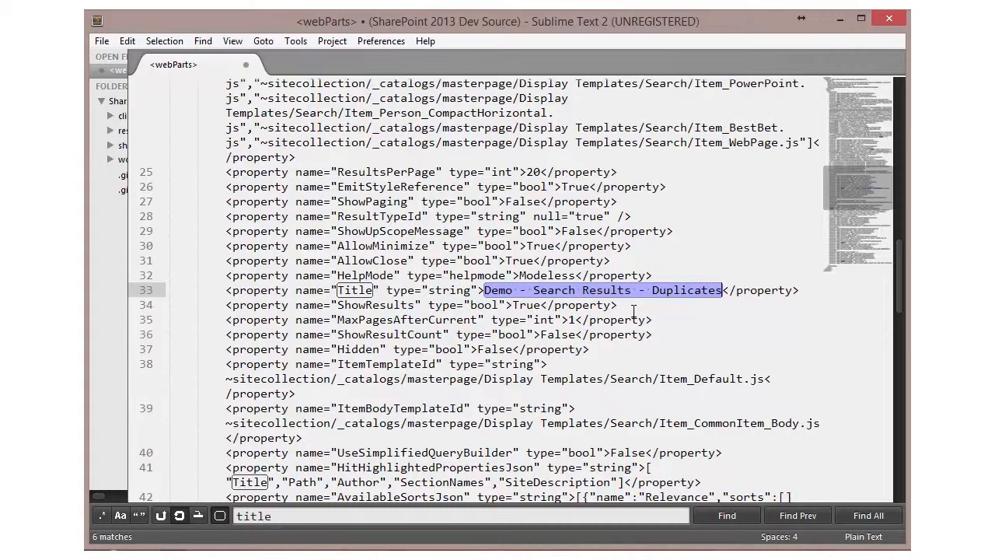
pyautogui.doubleClick(686, 290)
pyautogui.press('BackSpace')
pyautogui.press('BackSpace')
pyautogui.press('BackSpace')
pyautogui.press('BackSpace')
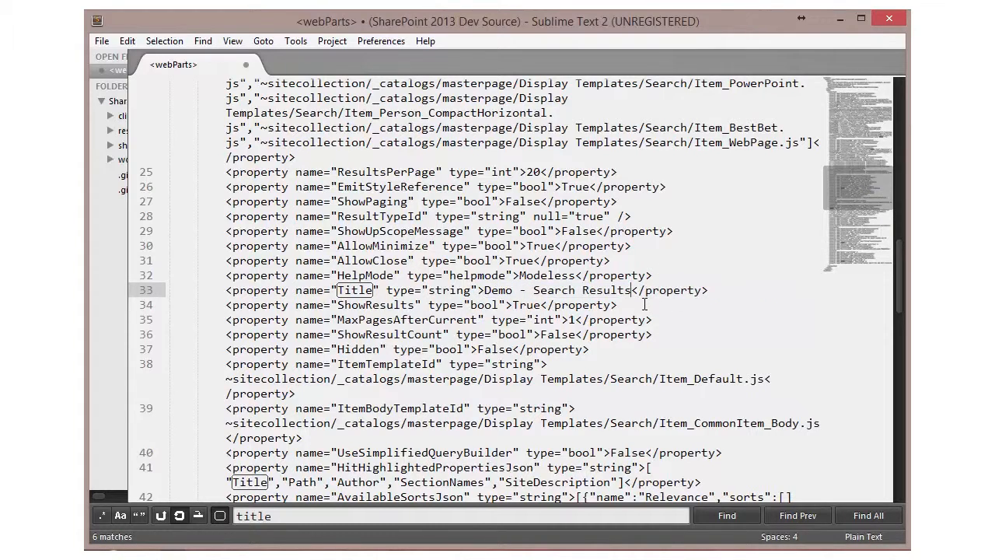
pyautogui.click(570, 276)
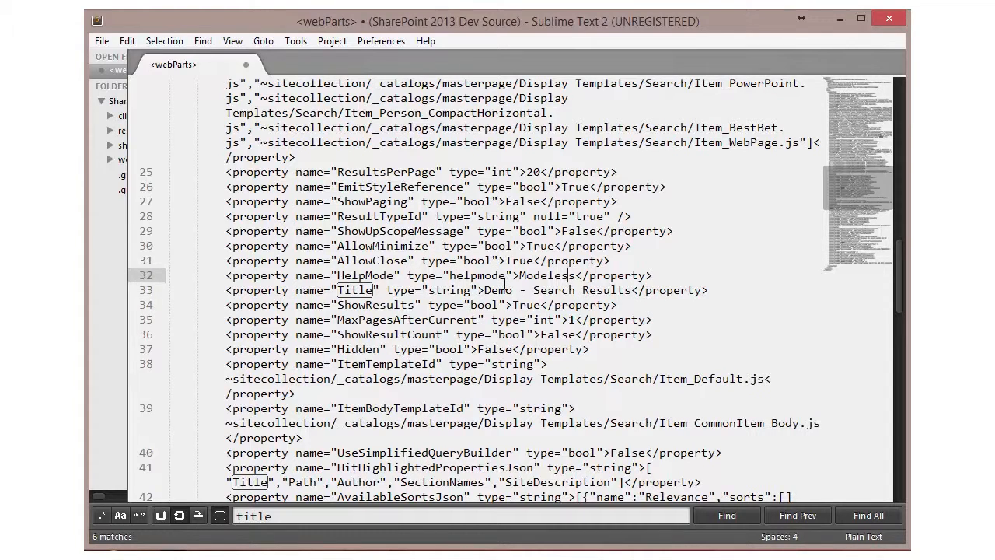
# Step: Switch to SharePoint Designer, open the site's _catalogs/wp Web Part Gallery folder and look through its web part files
pyautogui.hotkey('alt', 'Tab')
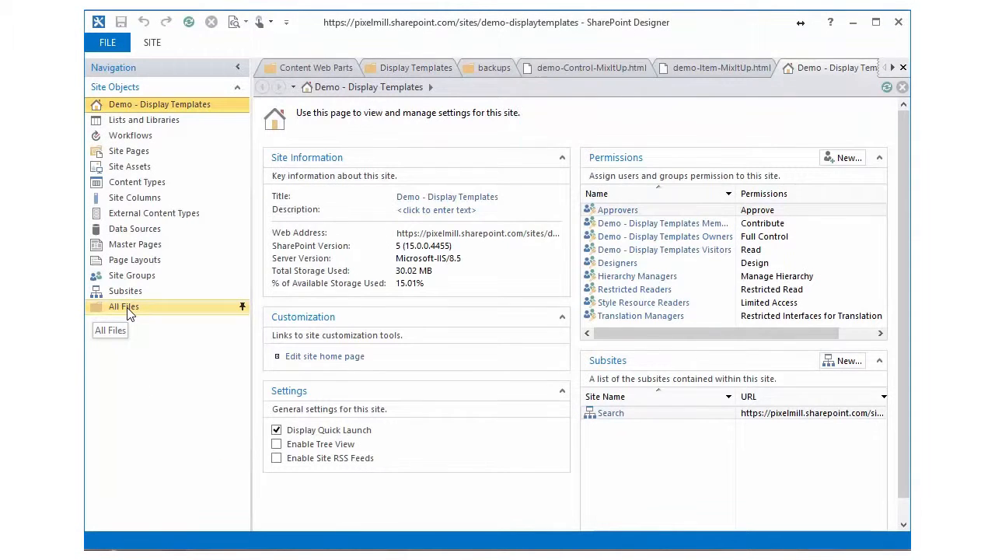
pyautogui.click(128, 309)
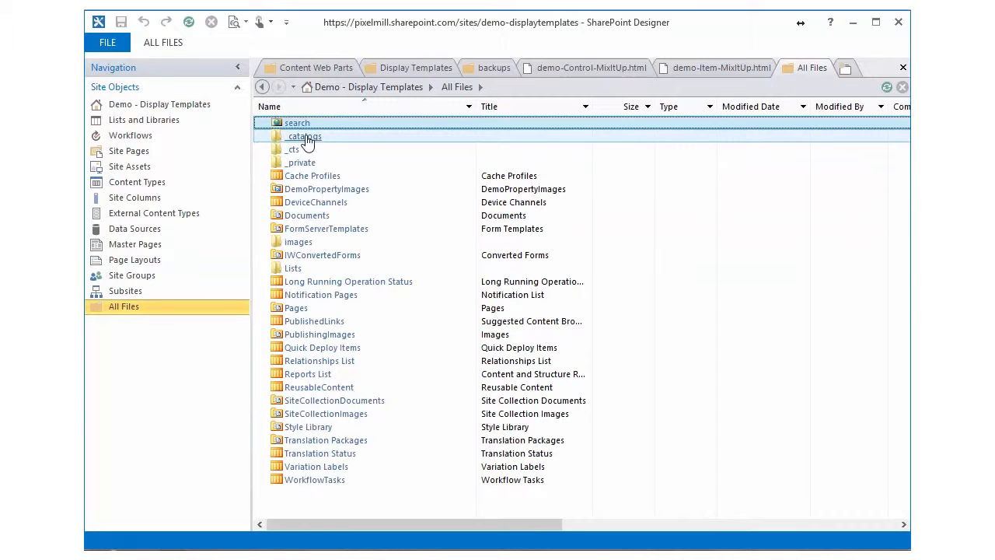
pyautogui.doubleClick(305, 138)
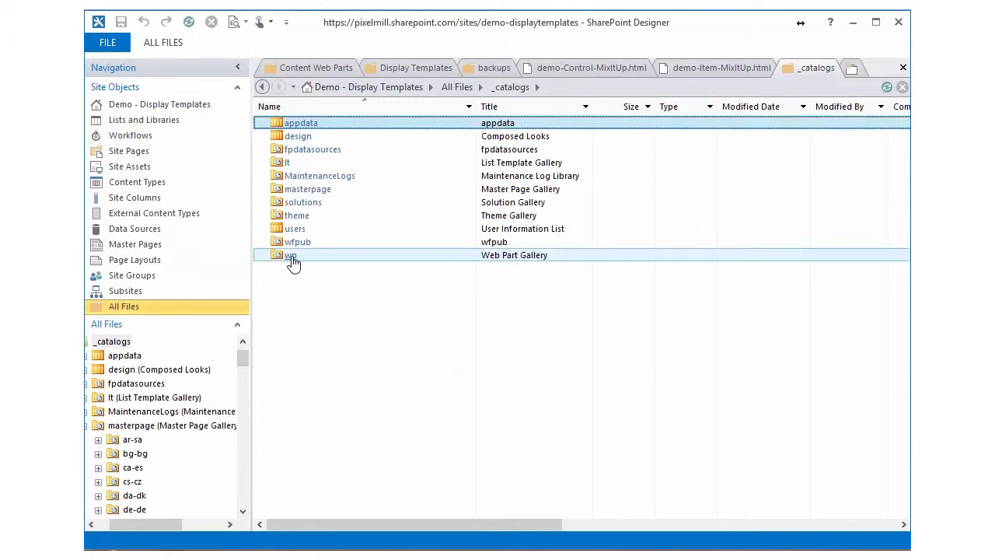
pyautogui.doubleClick(291, 261)
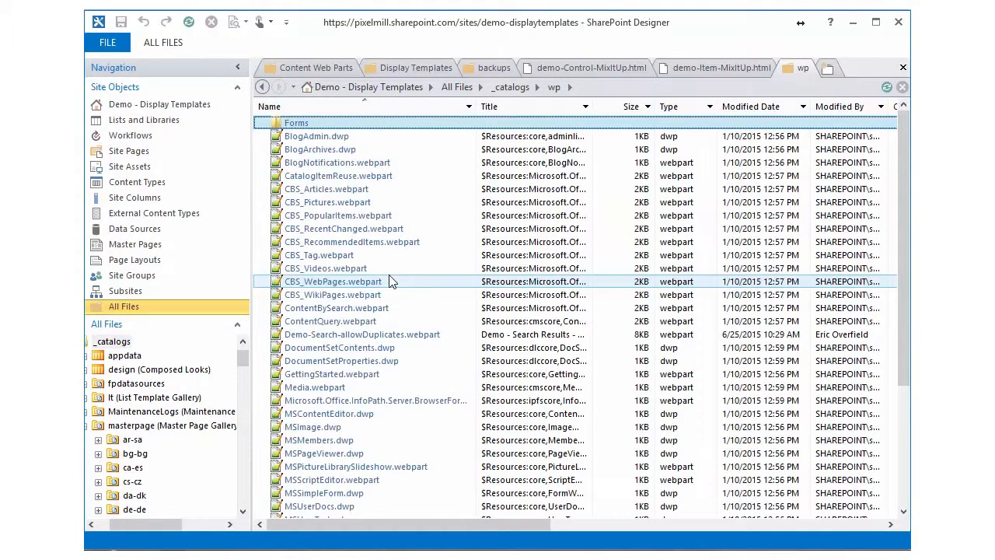
pyautogui.scroll(-4, 384, 377)
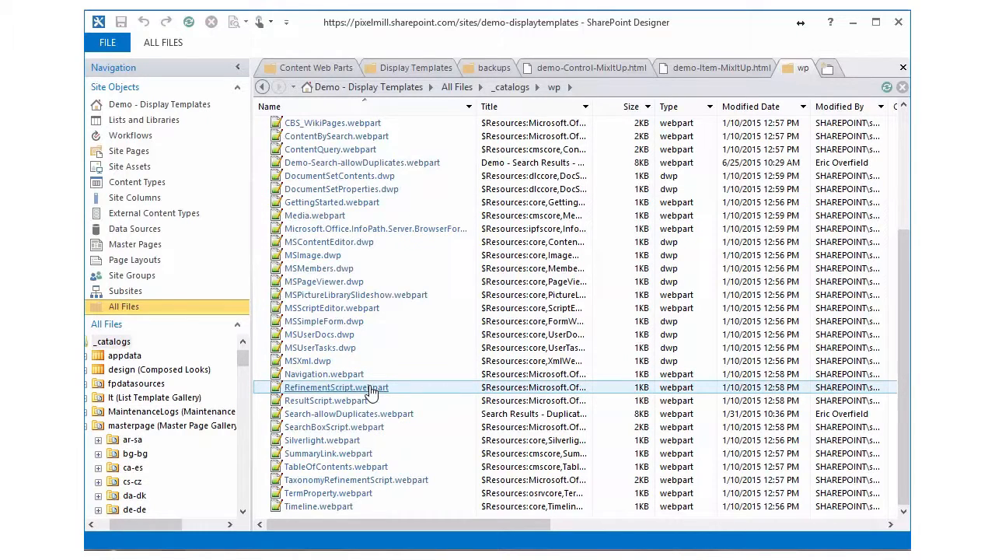
pyautogui.scroll(5, 373, 393)
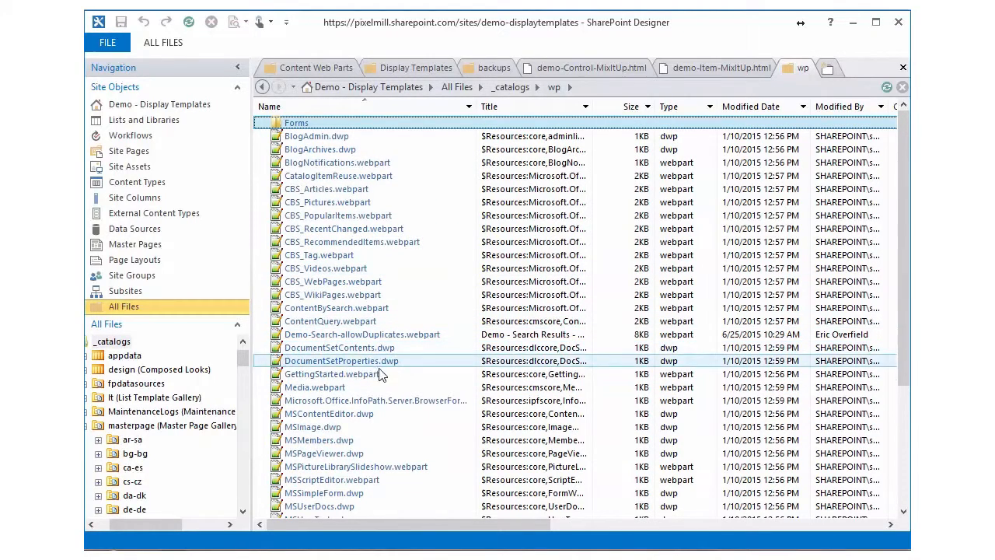
# Step: Duplicate ContentBySearch.webpart inside the wp folder by copying and pasting it
pyautogui.rightClick(339, 311)
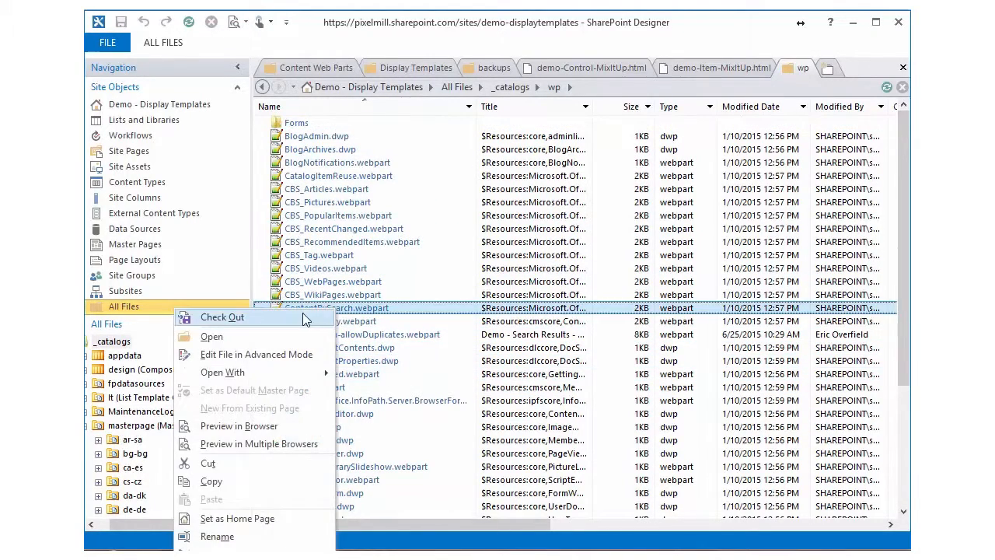
pyautogui.click(288, 492)
pyautogui.rightClick(363, 314)
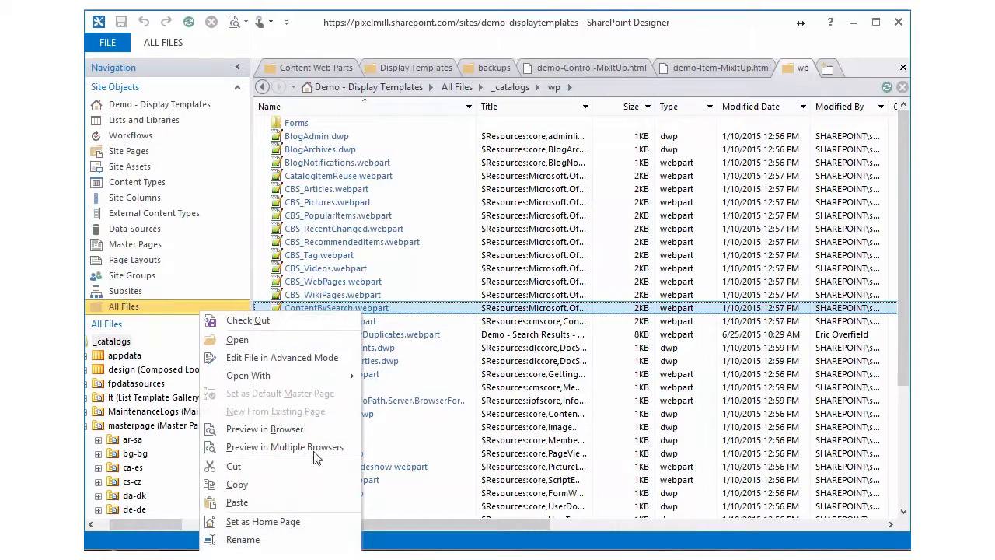
pyautogui.click(306, 506)
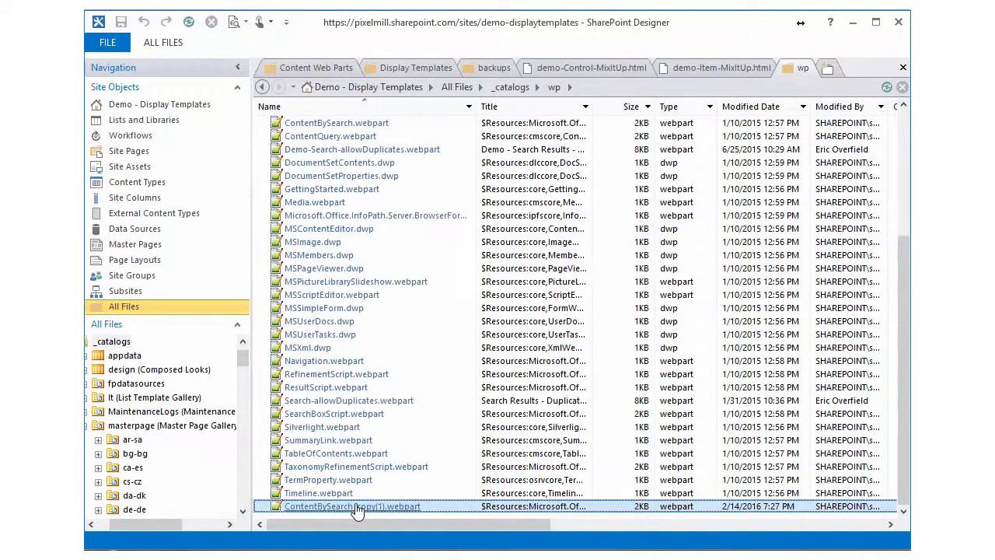
# Step: Rename the pasted ContentBySearch copy as demo-SearchResults.webpart
pyautogui.rightClick(342, 509)
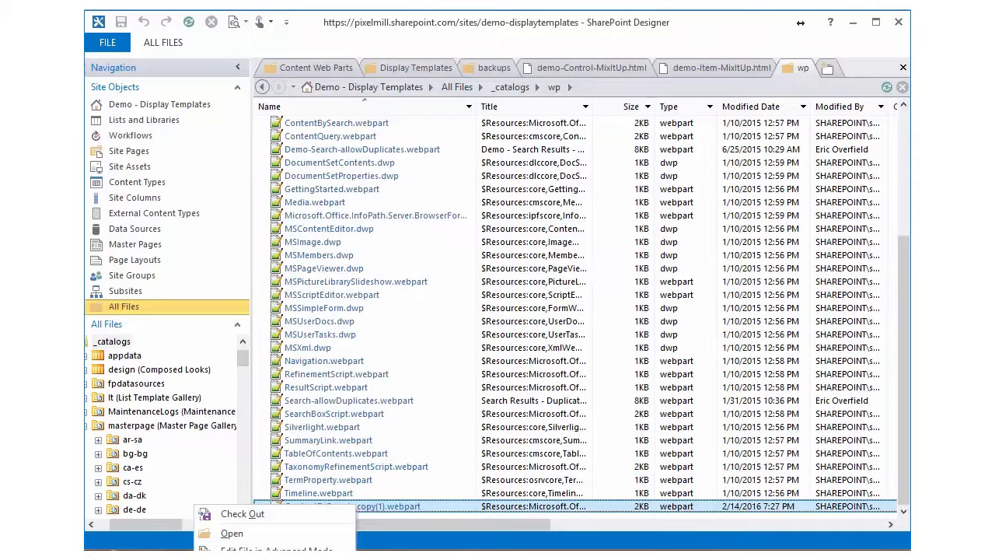
pyautogui.click(411, 506)
pyautogui.hotkey('shift', 'Home')
pyautogui.write('demo-SearchR')
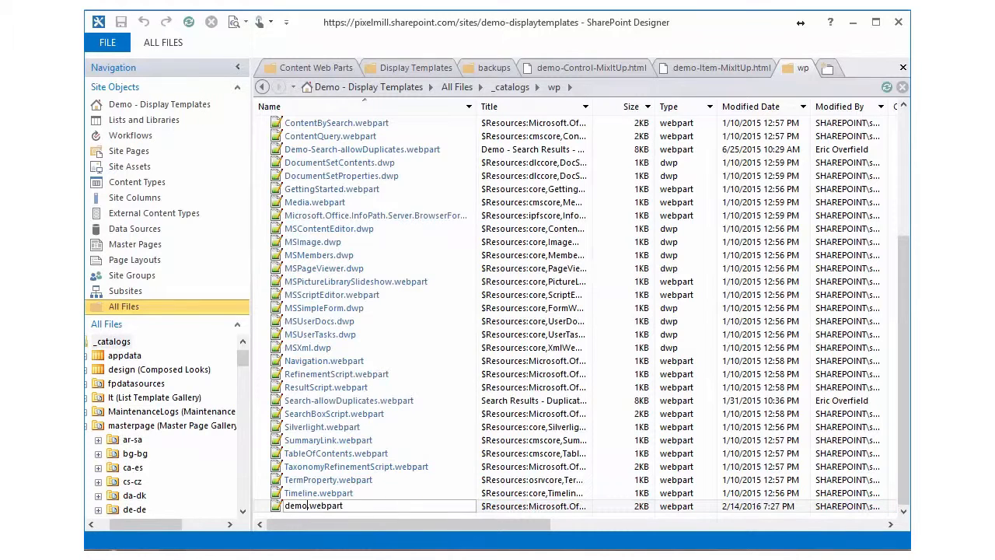
pyautogui.write('esults')
pyautogui.press('Return')
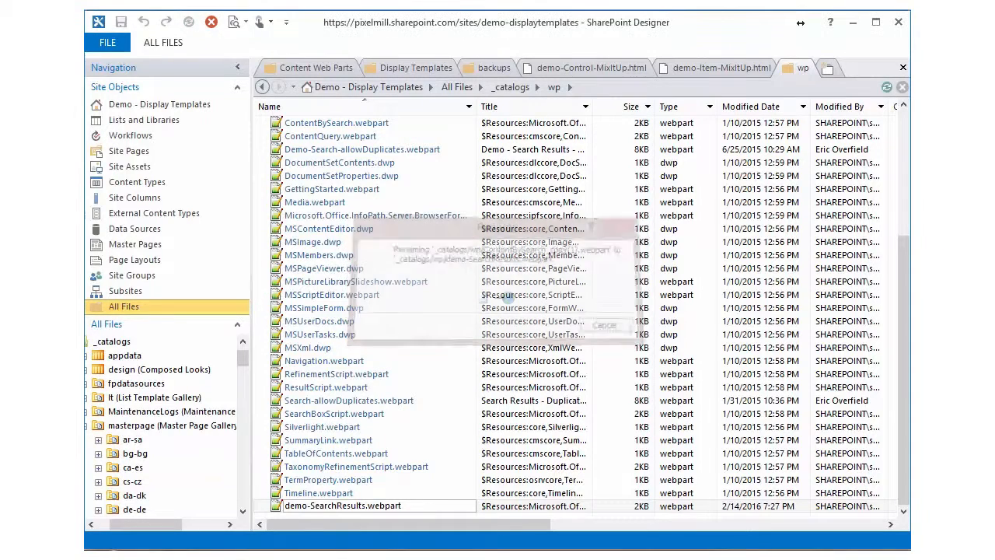
# Step: Open demo-SearchResults.webpart for editing and replace its entire content with the modified web part code copied from Sublime Text
pyautogui.rightClick(337, 506)
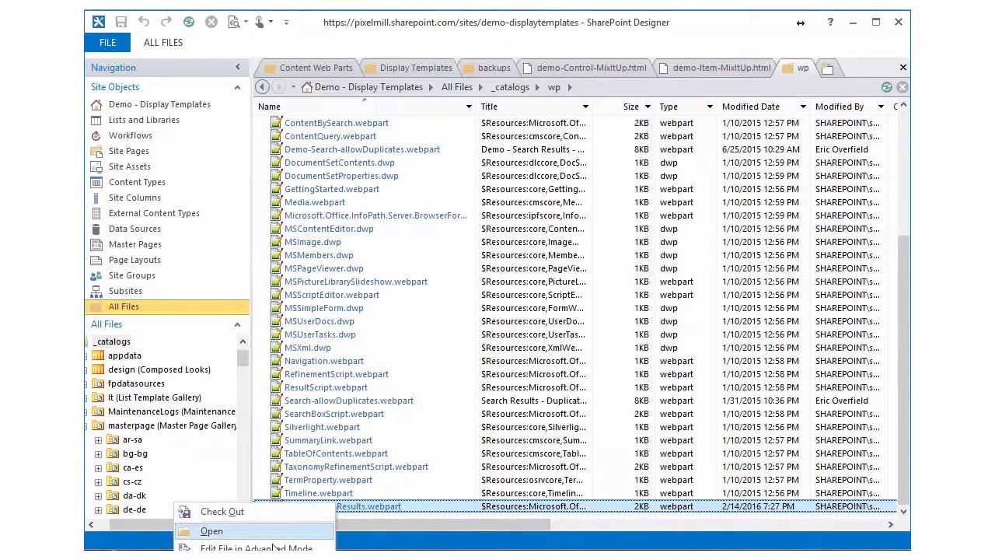
pyautogui.click(319, 529)
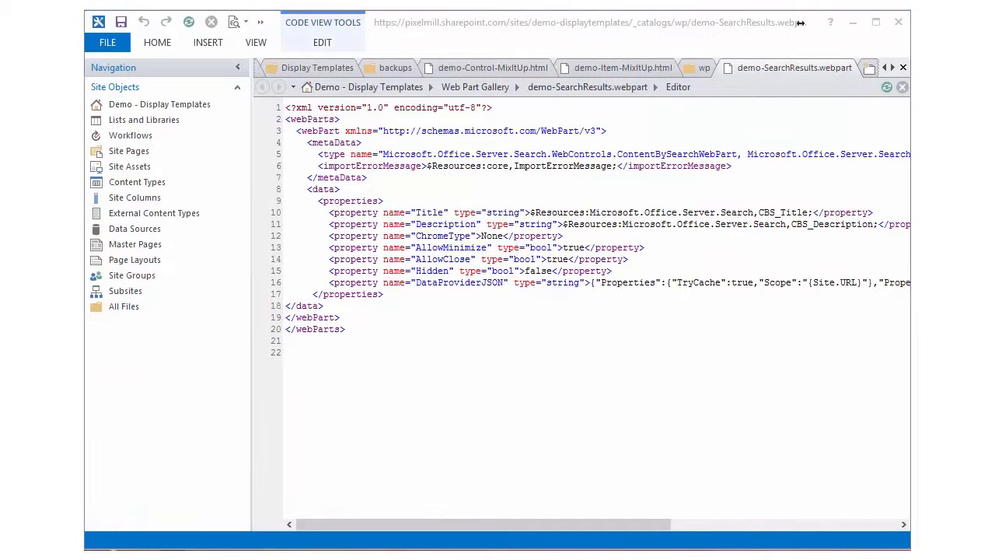
pyautogui.hotkey('alt', 'Tab')
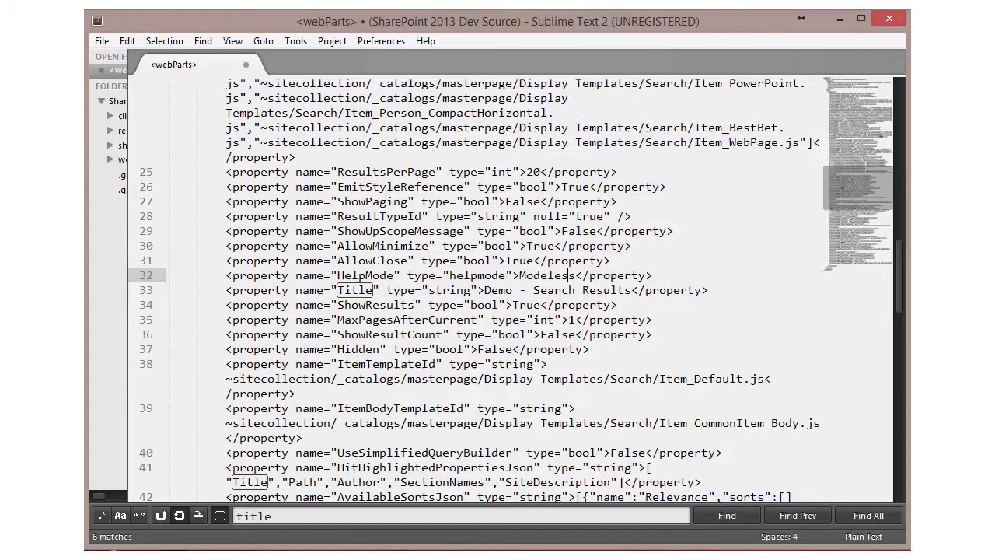
pyautogui.hotkey('ctrl', 'a')
pyautogui.hotkey('ctrl', 'c')
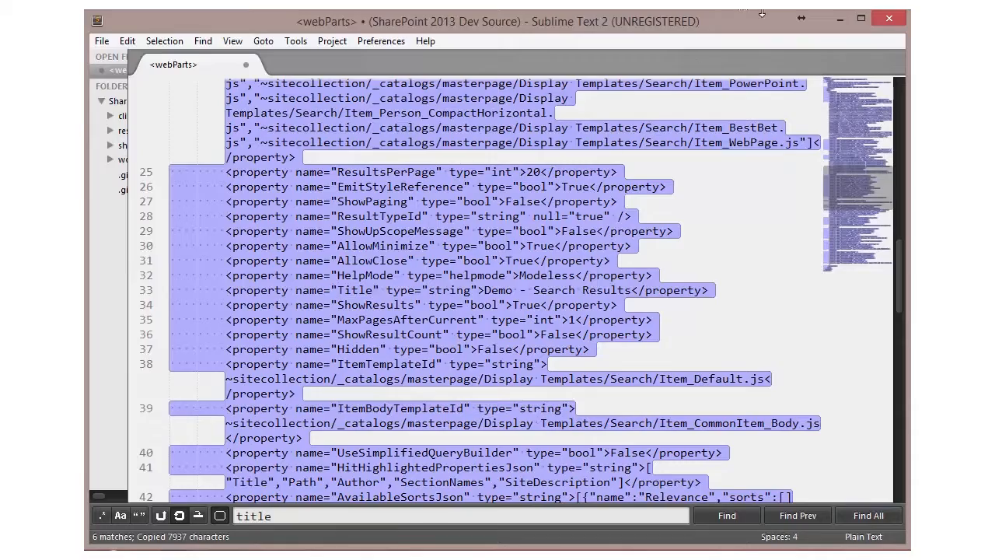
pyautogui.click(840, 17)
pyautogui.hotkey('ctrl', 'a')
pyautogui.hotkey('ctrl', 'v')
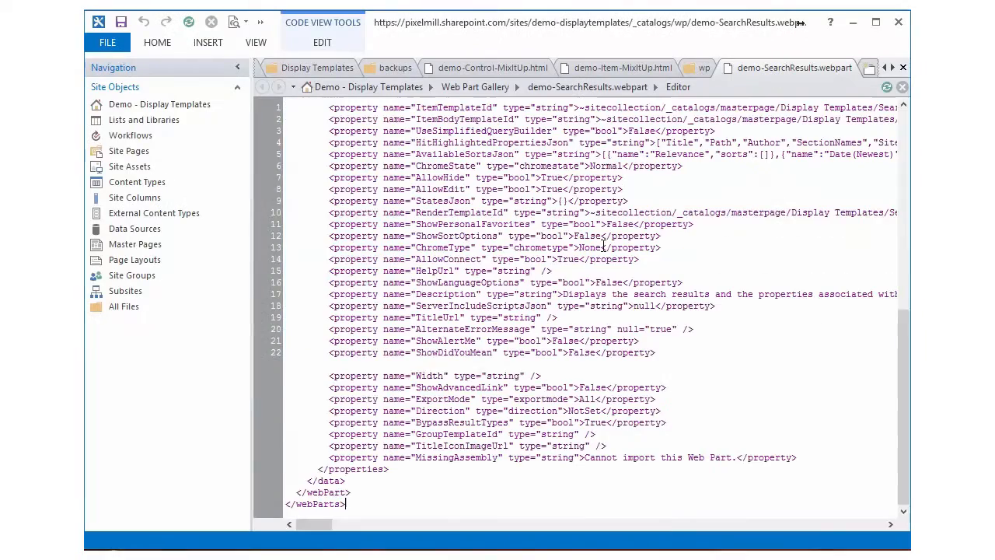
# Step: Check the Title property in the pasted web part code and save demo-SearchResults.webpart
pyautogui.moveTo(906, 357); pyautogui.dragTo(904, 159)
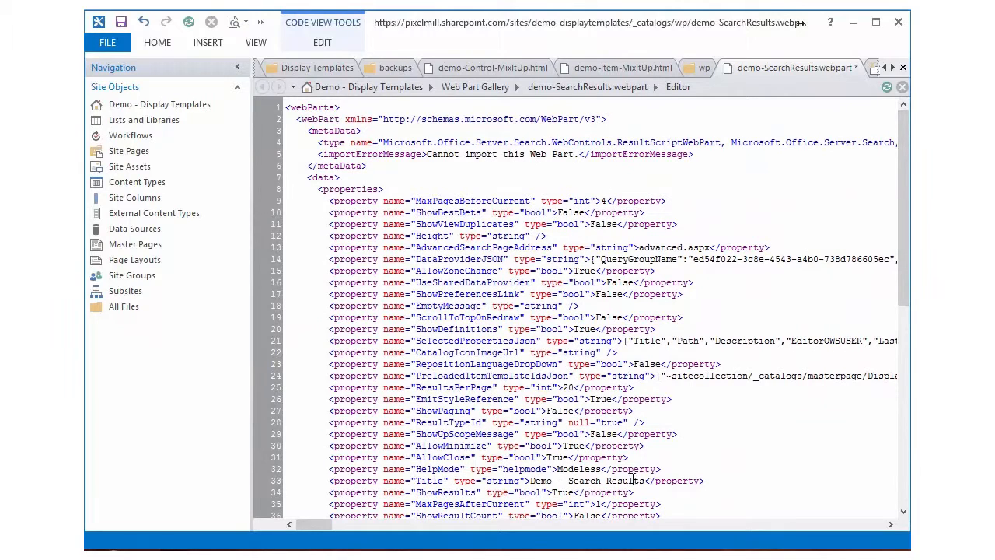
pyautogui.moveTo(646, 483); pyautogui.dragTo(532, 483)
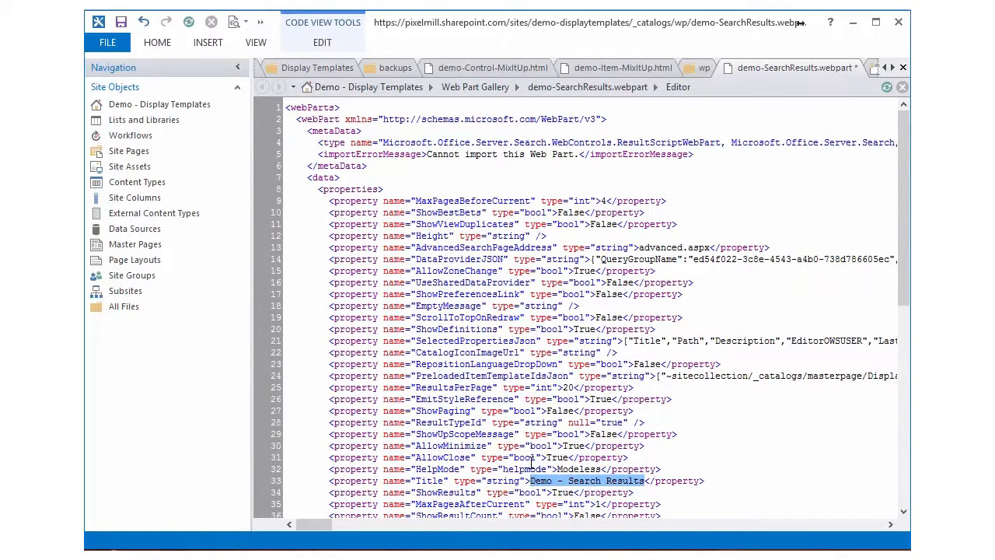
pyautogui.hotkey('ctrl', 's')
# Step: Switch to the browser, save the Properties page and reopen it for editing
pyautogui.hotkey('alt', 'Tab')
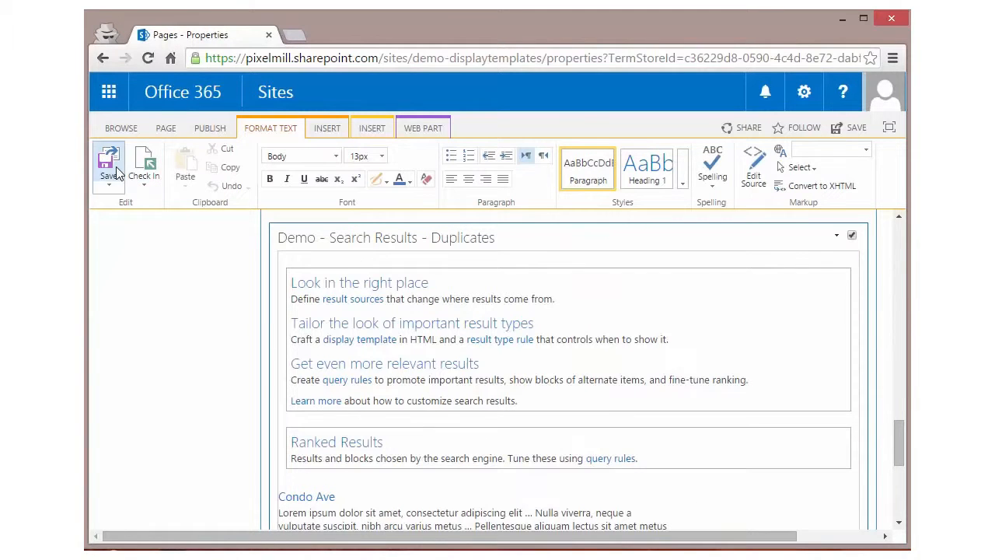
pyautogui.click(115, 173)
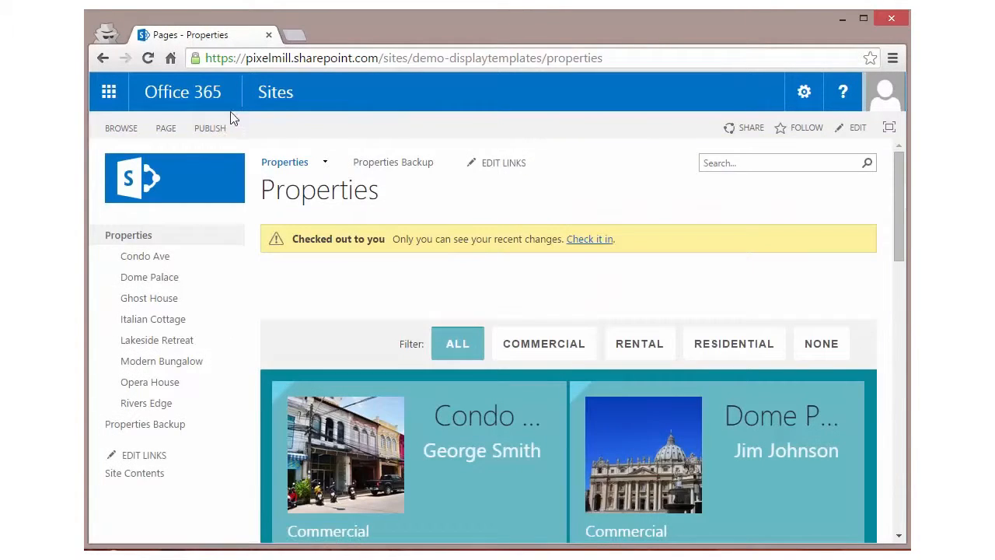
pyautogui.click(166, 127)
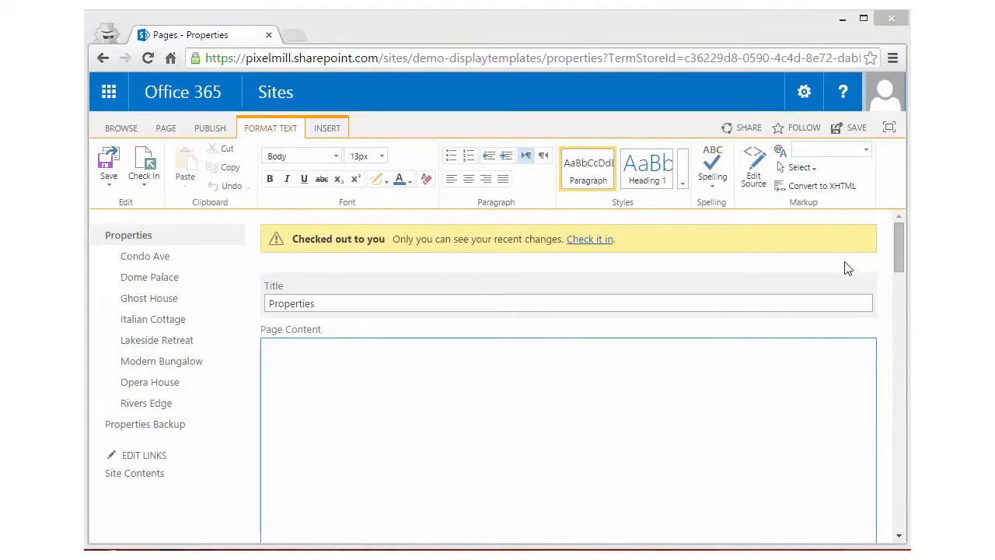
# Step: Add the Demo - Search Results web part from the Content Rollup category to the page's Header zone
pyautogui.moveTo(898, 250); pyautogui.dragTo(875, 214)
pyautogui.scroll(-5, 595, 316)
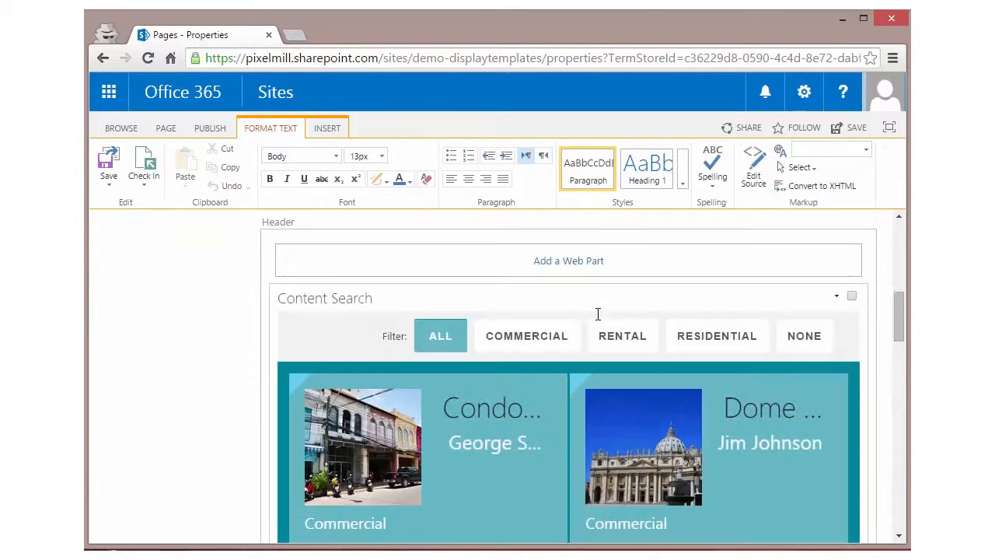
pyautogui.click(570, 272)
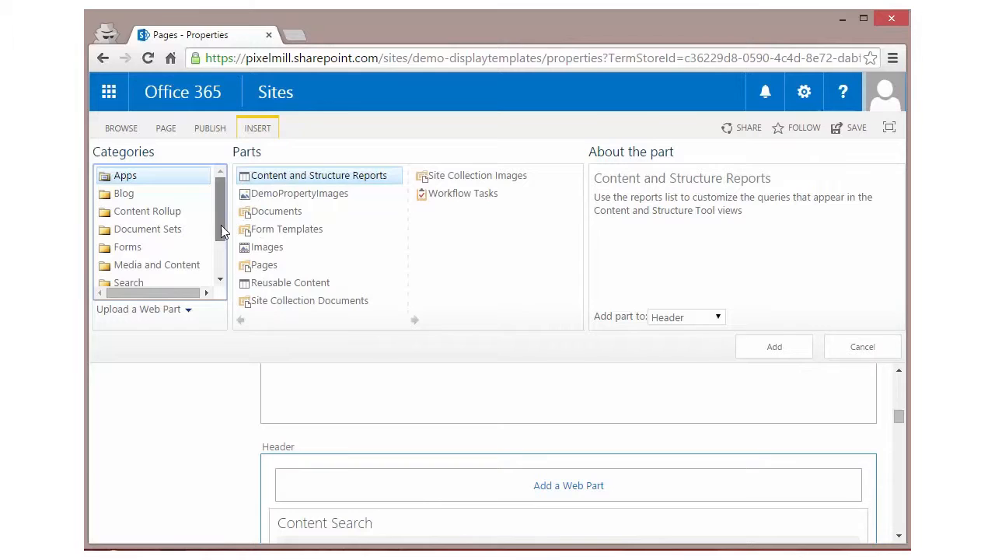
pyautogui.moveTo(220, 225); pyautogui.dragTo(223, 269)
pyautogui.scroll(2, 171, 272)
pyautogui.click(182, 210)
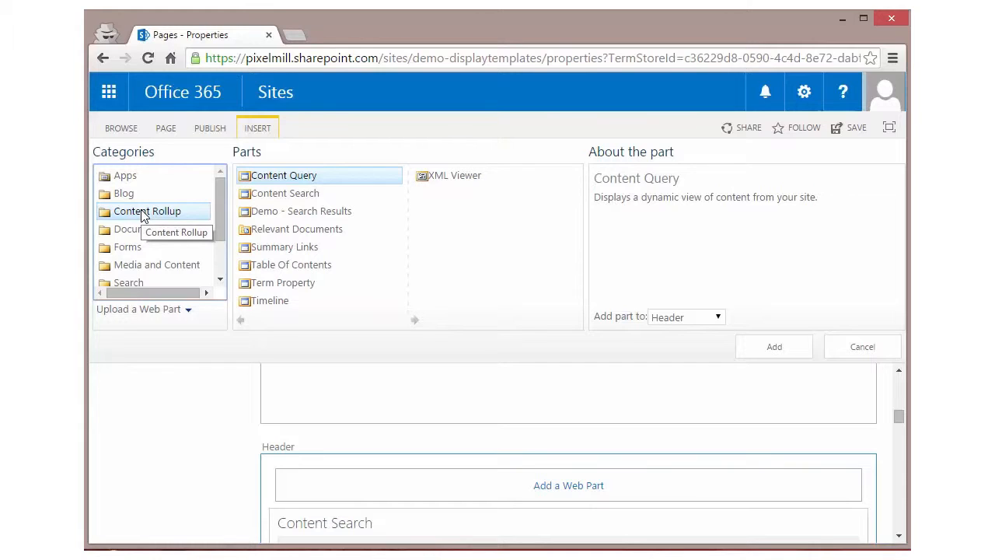
pyautogui.click(286, 211)
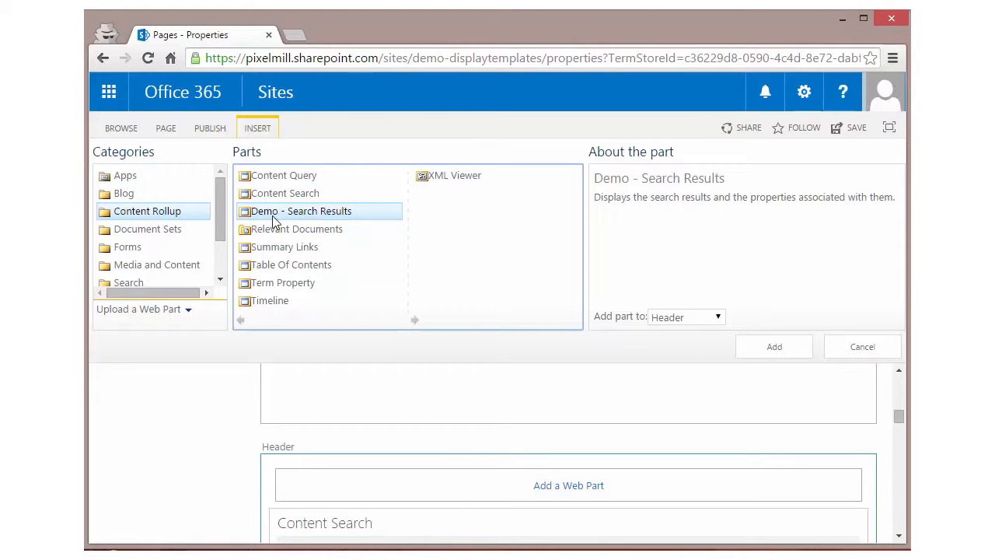
pyautogui.click(772, 346)
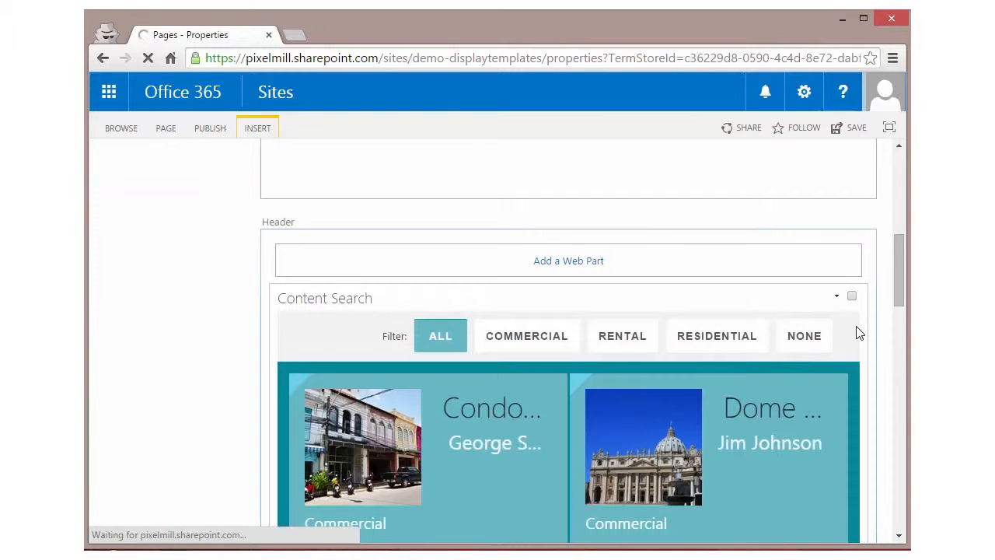
# Step: Open the Demo - Search Results web part's properties and set its Results Control Display Template to MixItUp
pyautogui.moveTo(901, 292)
pyautogui.mouseDown()
pyautogui.moveTo(898, 365)
pyautogui.moveTo(897, 277)
pyautogui.mouseUp()
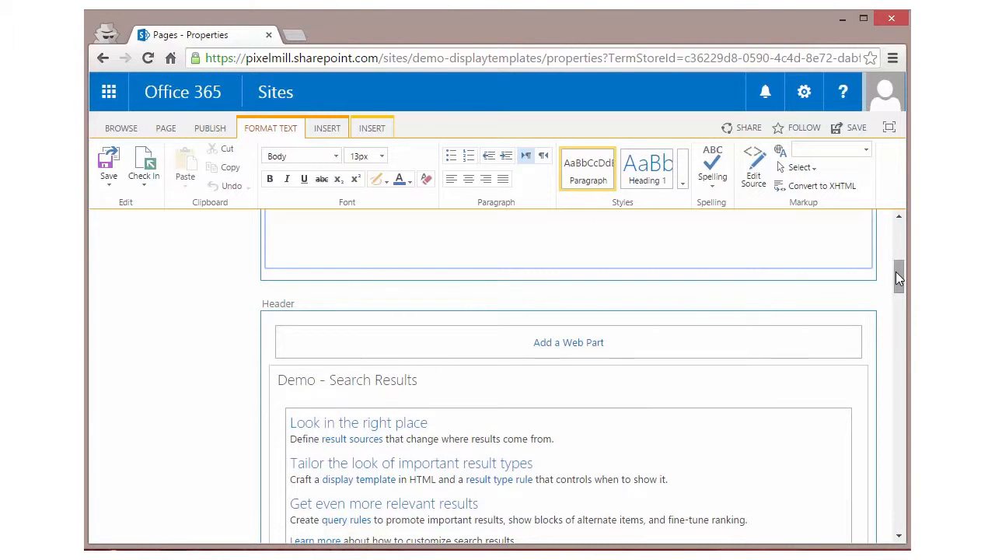
pyautogui.click(838, 382)
pyautogui.click(799, 474)
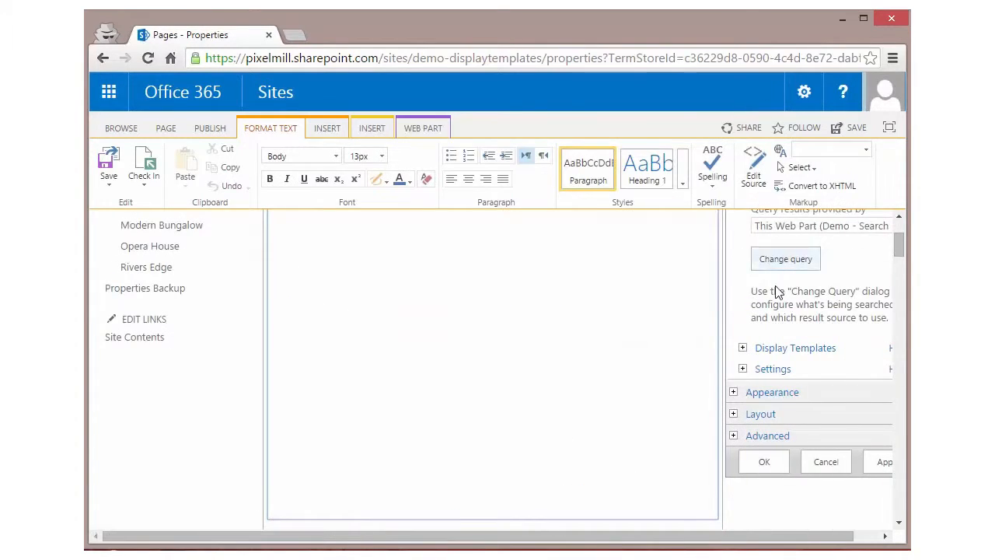
pyautogui.click(743, 348)
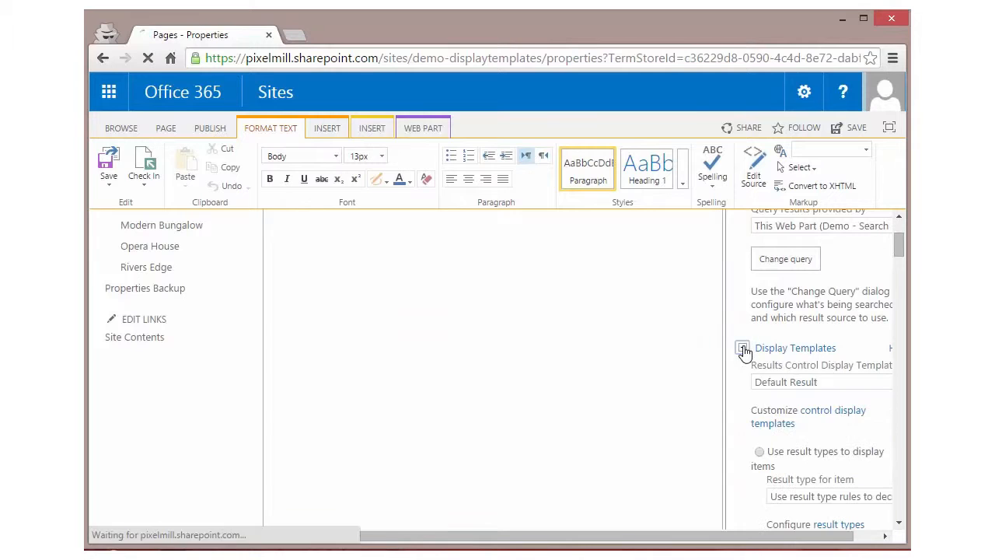
pyautogui.click(819, 385)
pyautogui.click(773, 453)
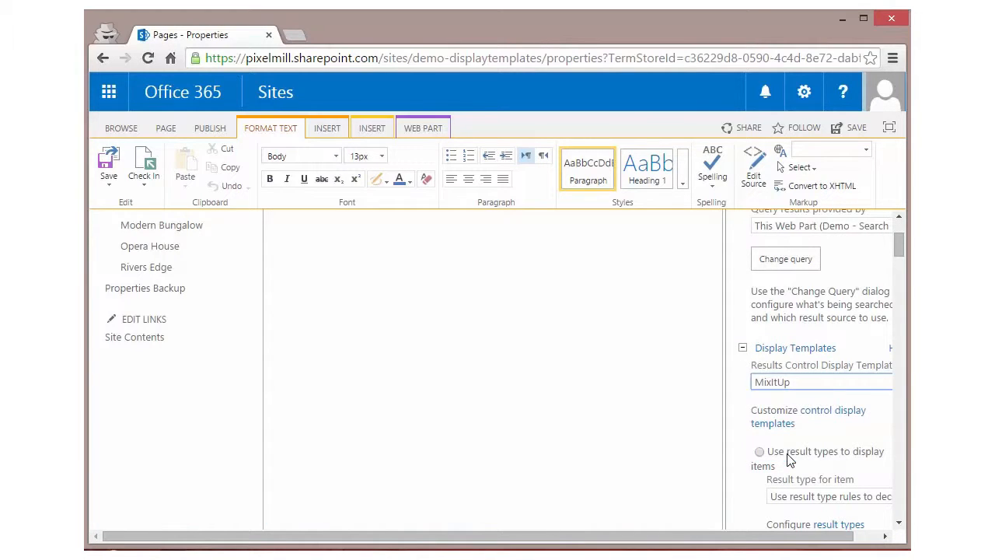
# Step: Set the single Item Display Template to MixItUp and accept the web part's property changes
pyautogui.scroll(-1, 748, 437)
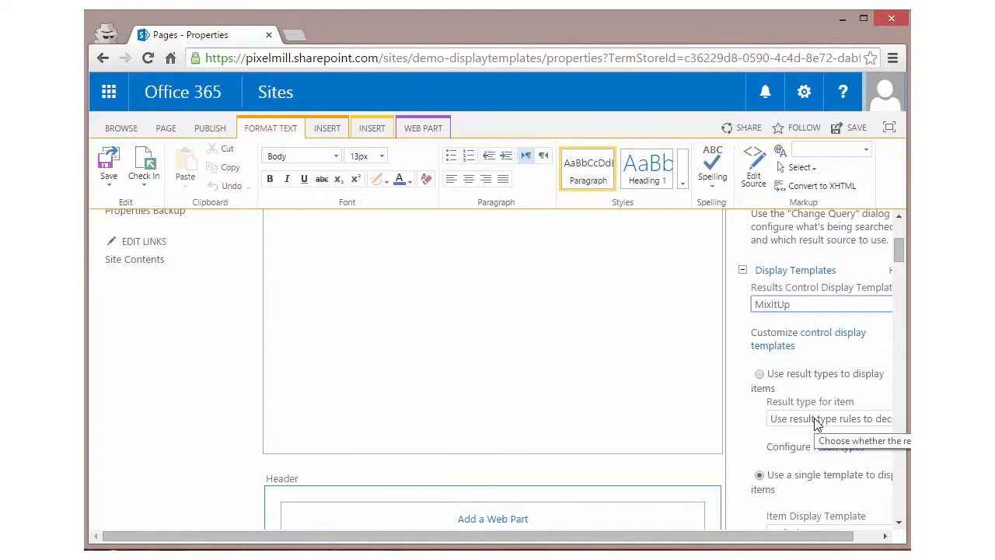
pyautogui.scroll(-1, 793, 425)
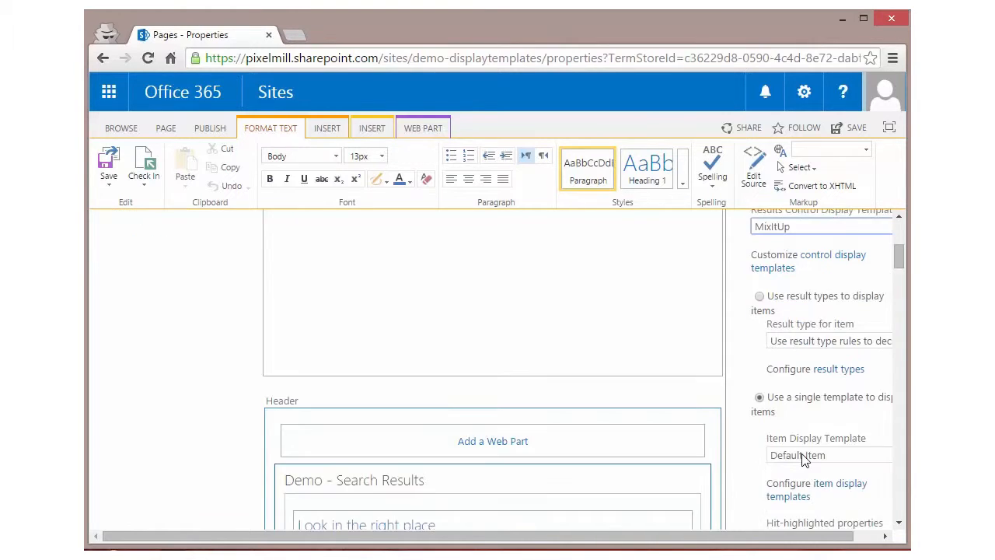
pyautogui.click(801, 455)
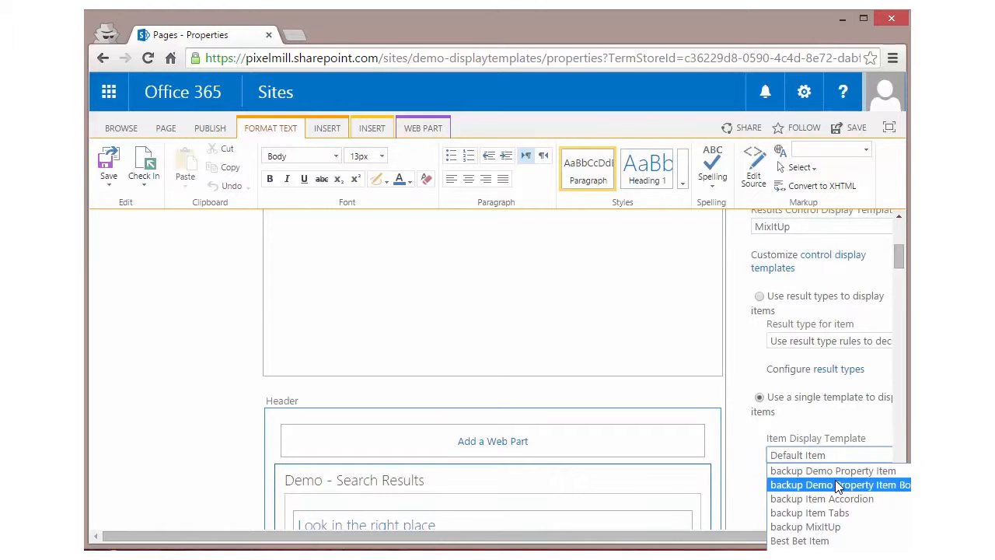
pyautogui.click(832, 549)
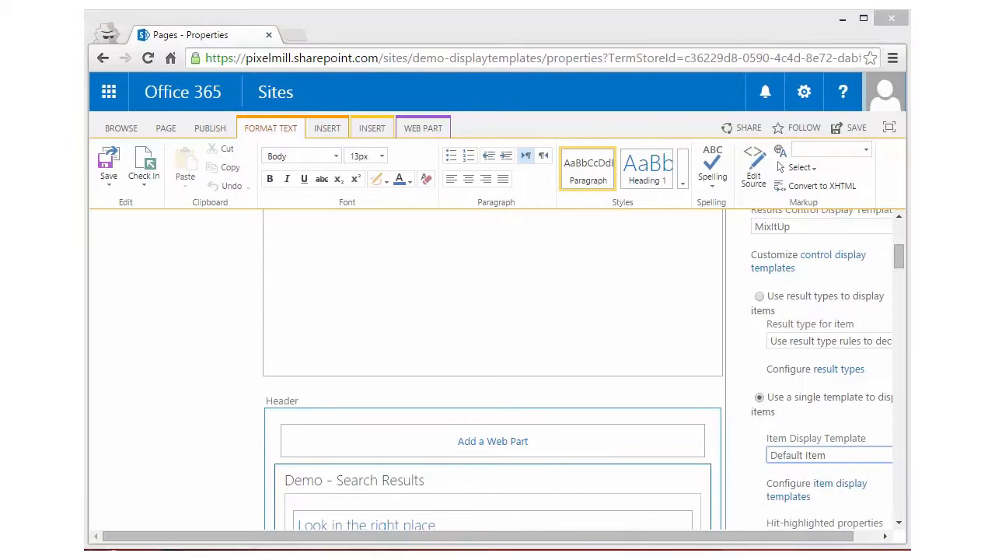
pyautogui.click(839, 455)
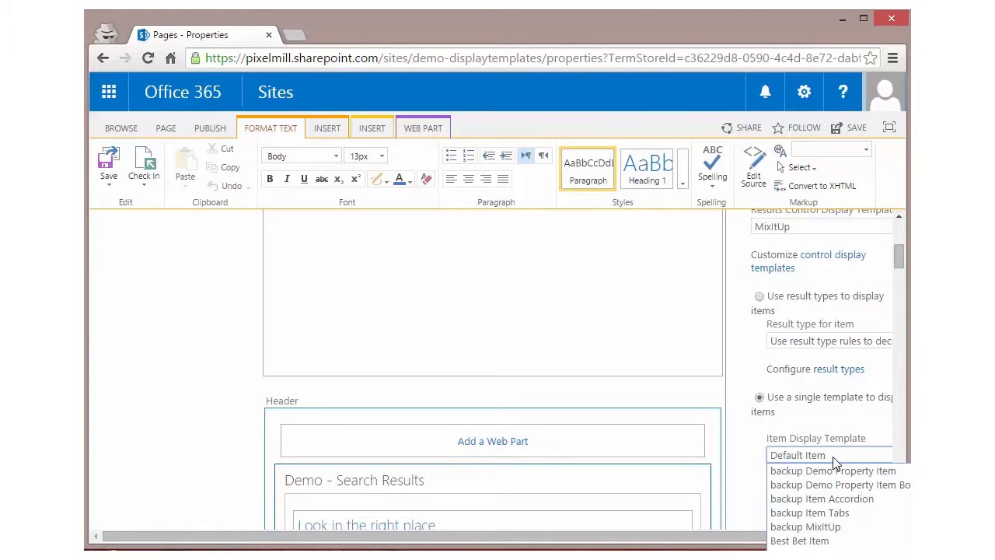
pyautogui.click(848, 549)
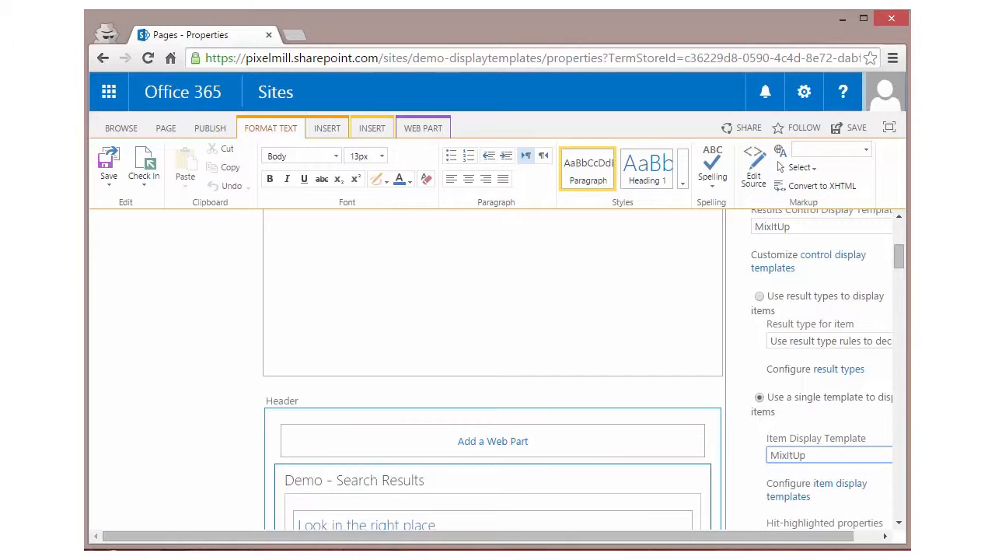
pyautogui.moveTo(900, 253); pyautogui.dragTo(901, 290)
pyautogui.click(765, 397)
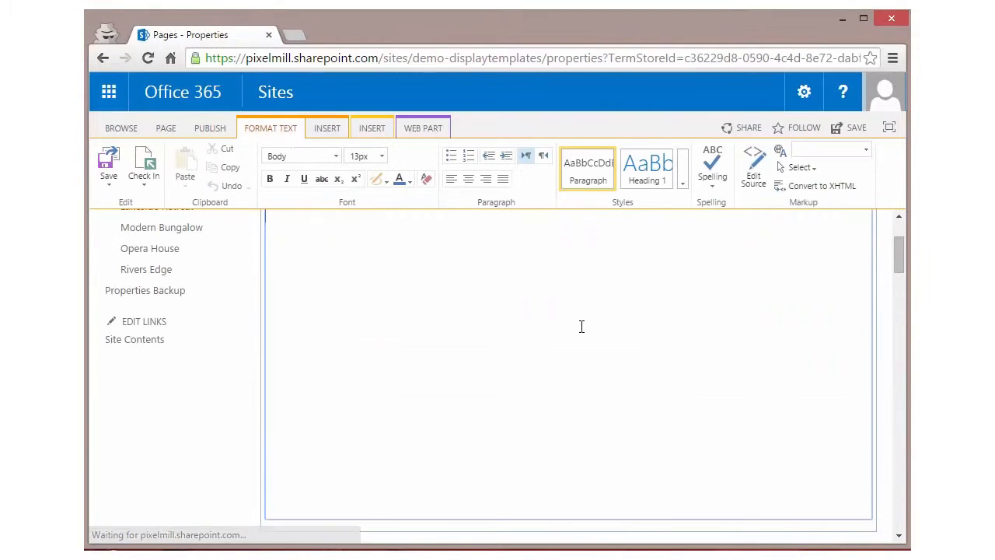
# Step: Save the Properties page and review the web parts along its full length
pyautogui.click(137, 155)
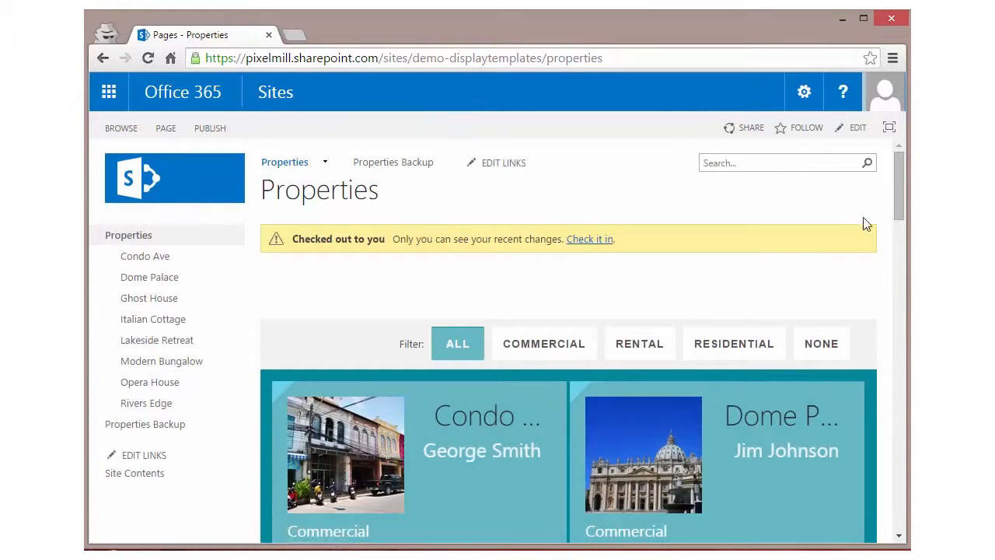
pyautogui.moveTo(900, 187); pyautogui.dragTo(899, 519)
pyautogui.moveTo(493, 425)
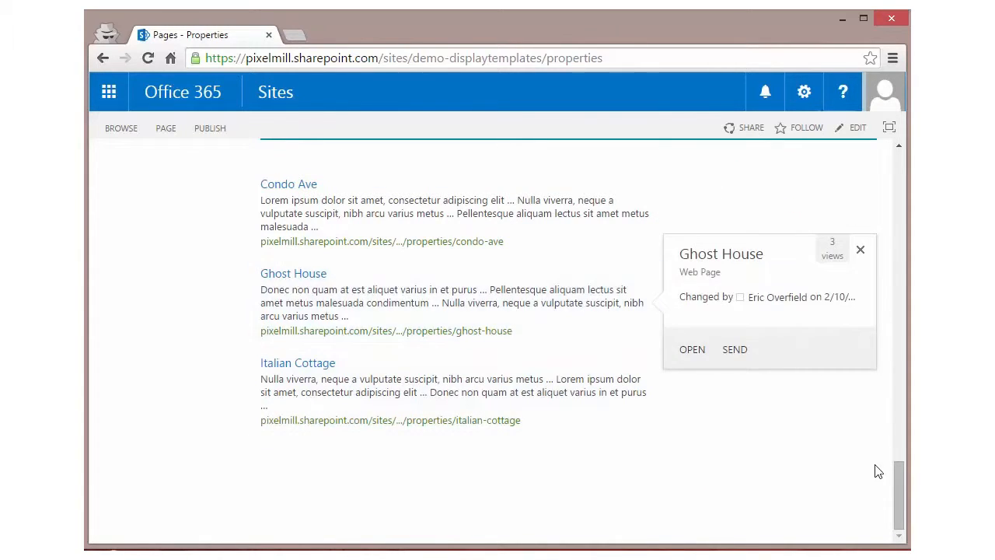
pyautogui.moveTo(900, 501); pyautogui.dragTo(899, 163)
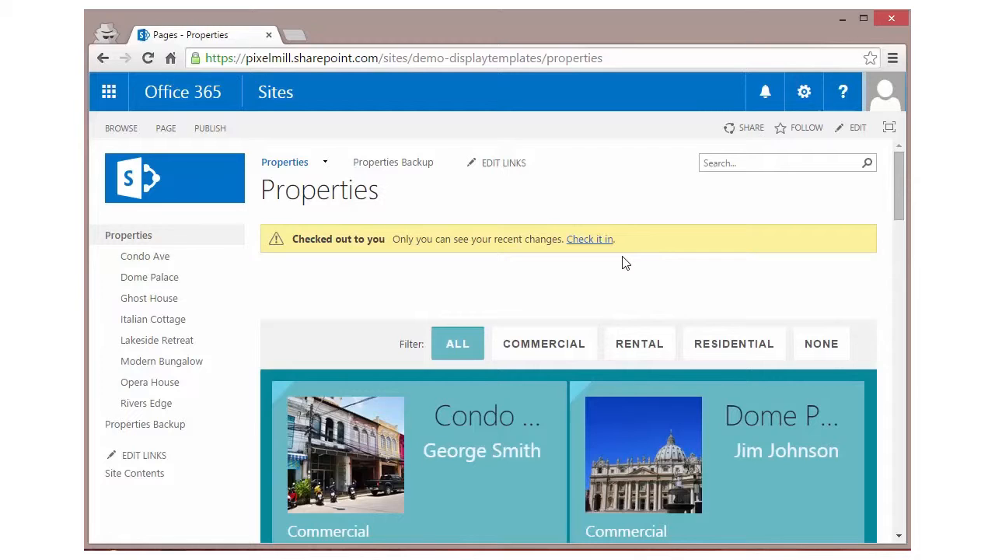
# Step: Put the Properties page into edit mode and open the properties of the Demo - Search Results web part in the Header zone
pyautogui.click(552, 355)
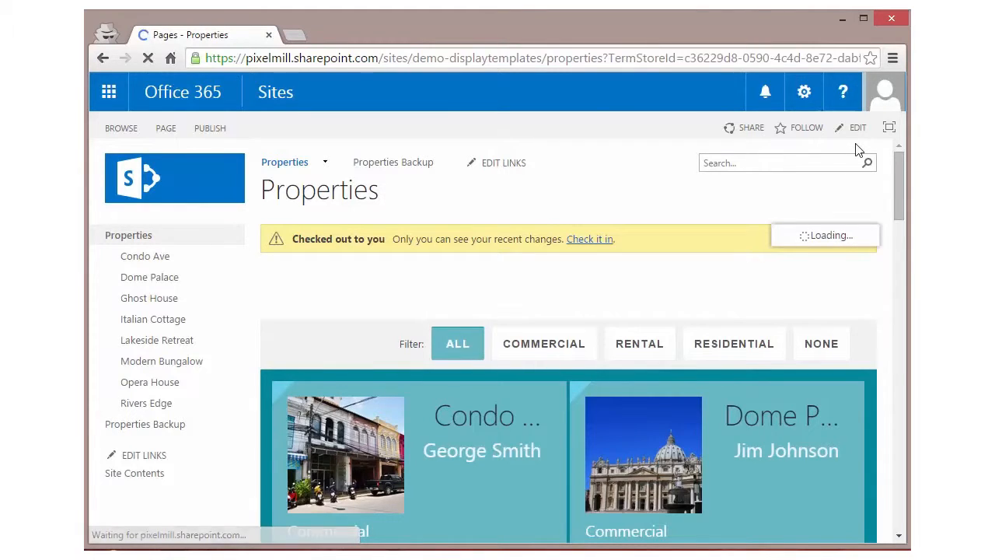
pyautogui.click(858, 129)
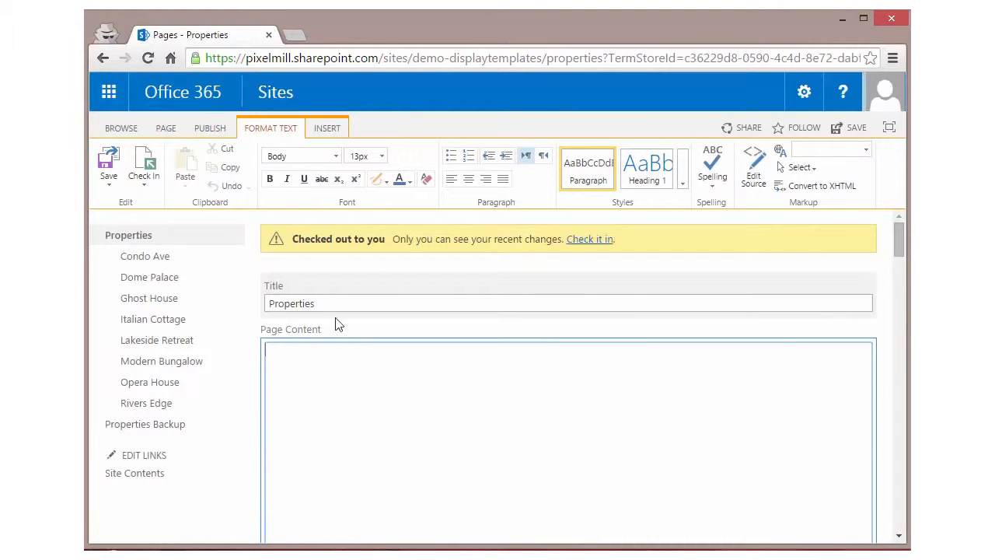
pyautogui.scroll(-5, 524, 352)
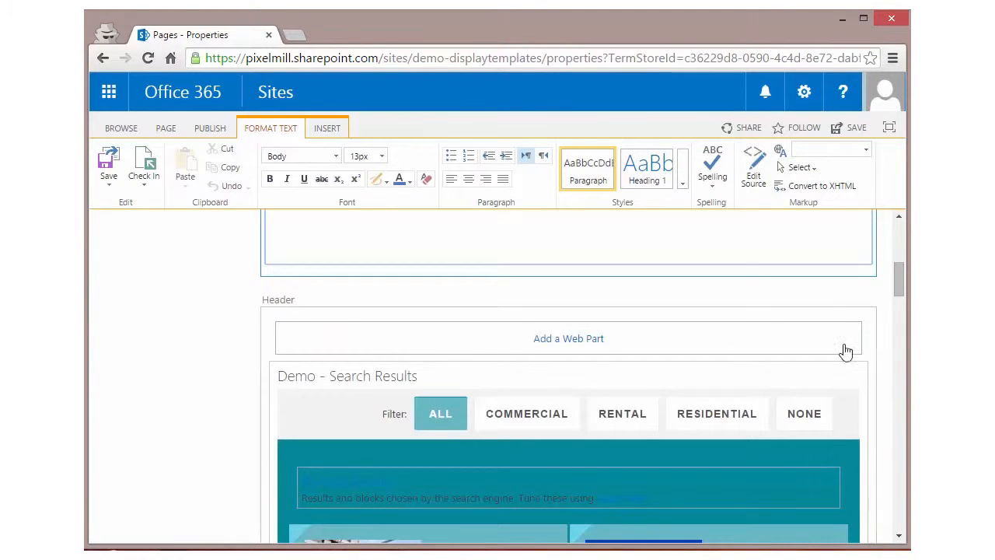
pyautogui.click(836, 374)
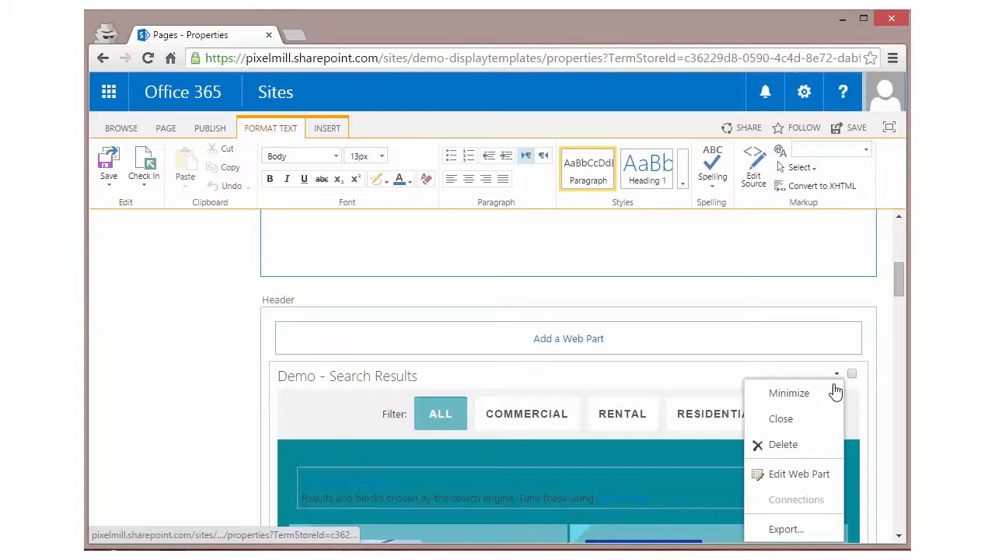
pyautogui.click(813, 473)
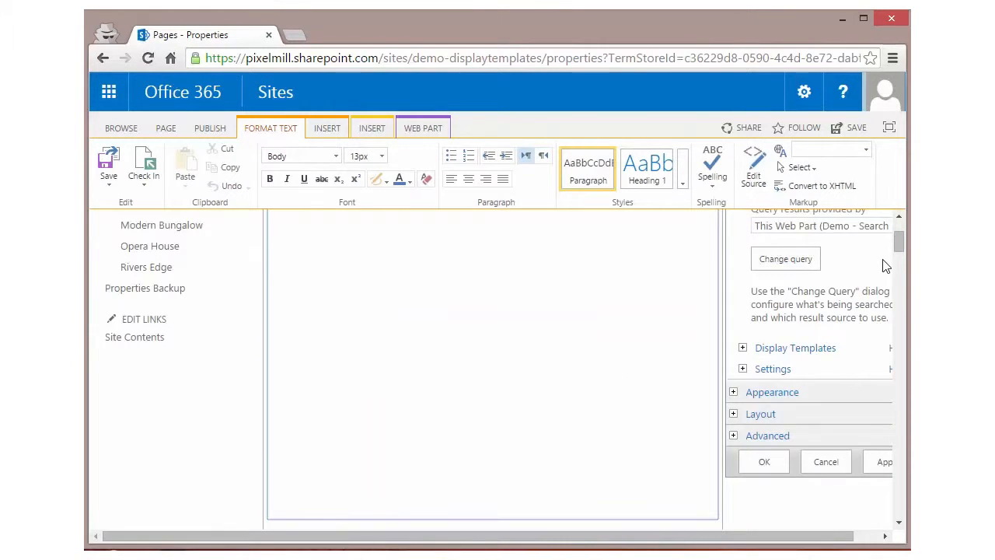
# Step: Expand the web part's Settings section and go through its results settings and results control settings, down to the last option
pyautogui.click(742, 370)
pyautogui.scroll(-1, 766, 393)
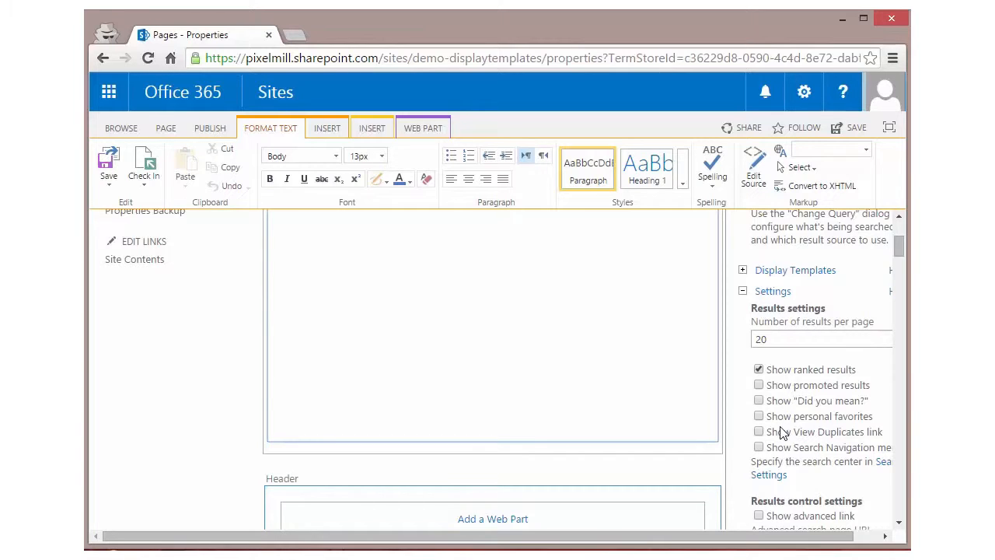
pyautogui.scroll(-2, 782, 431)
pyautogui.scroll(1, 789, 427)
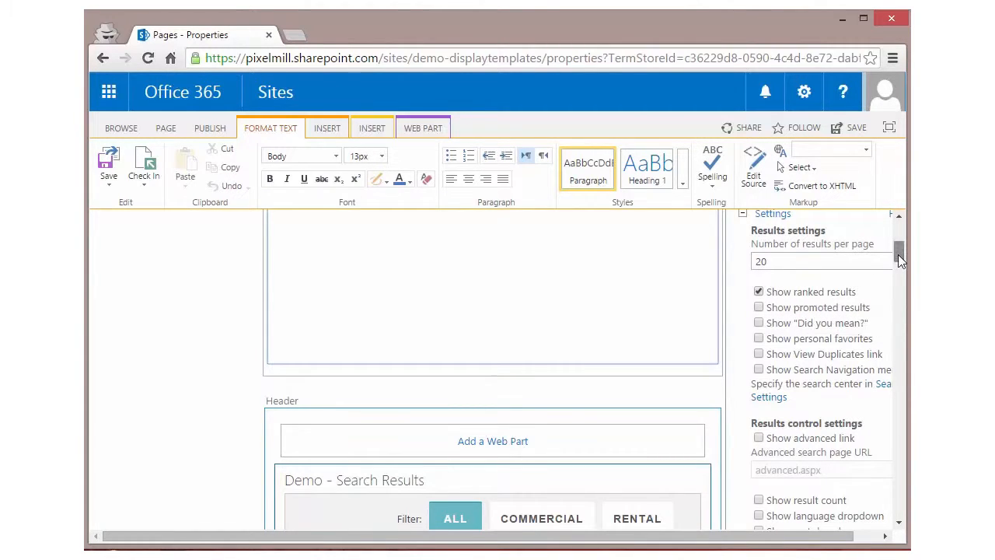
pyautogui.moveTo(898, 254); pyautogui.dragTo(897, 279)
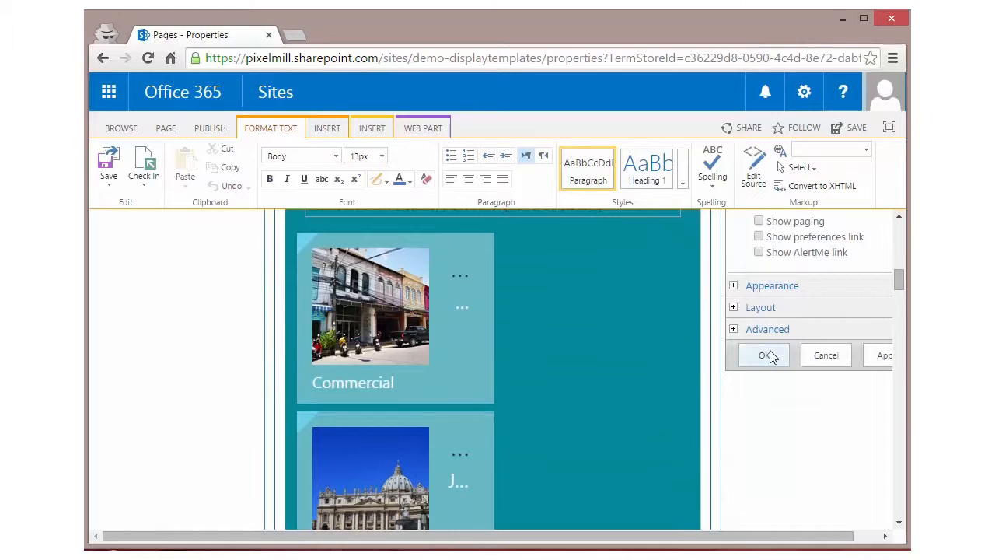